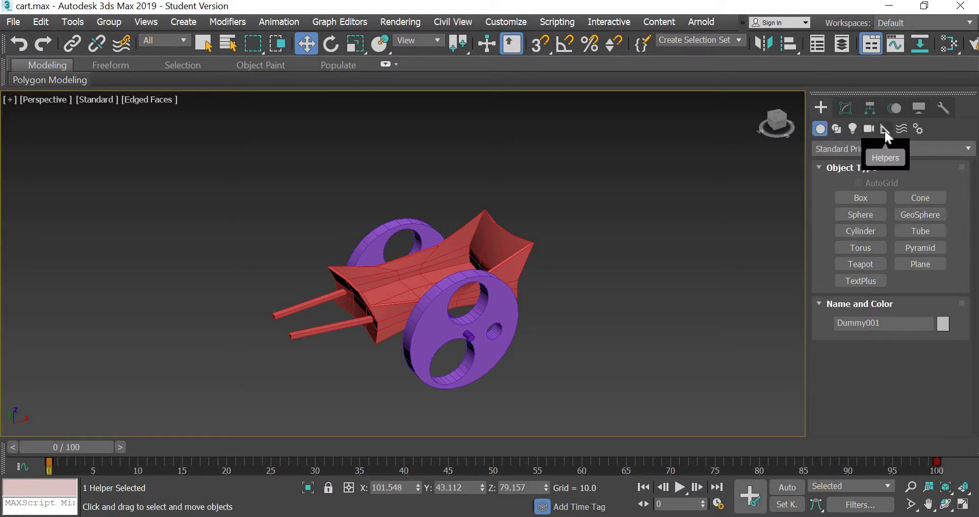
Create a Dummy helper in the middle of the red cart and raise it to about Z 66
left_click(886, 130)
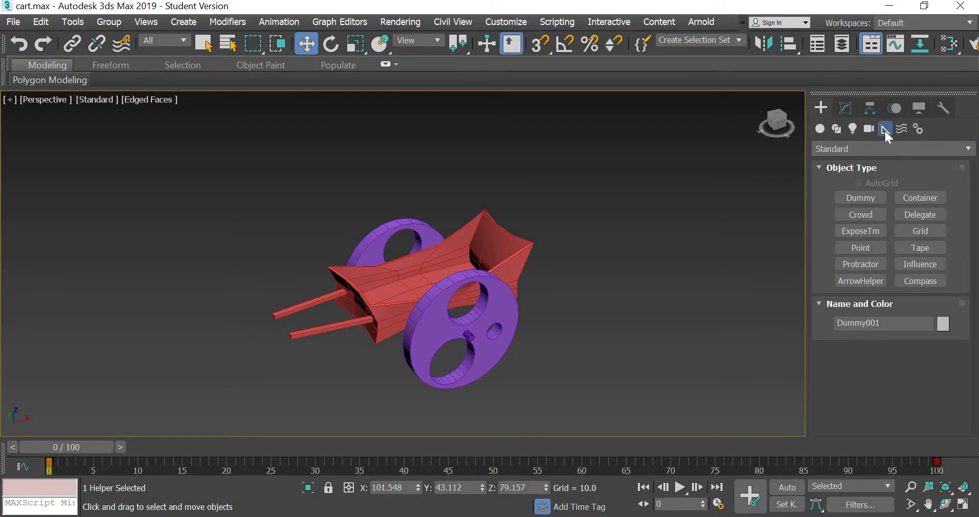
left_click(867, 199)
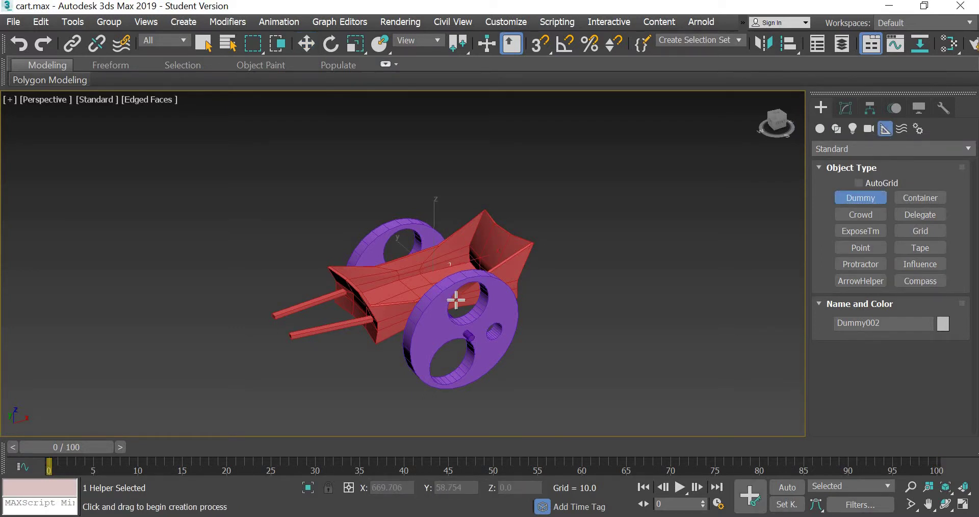
left_click_drag(454, 297, 448, 291)
left_click(315, 45)
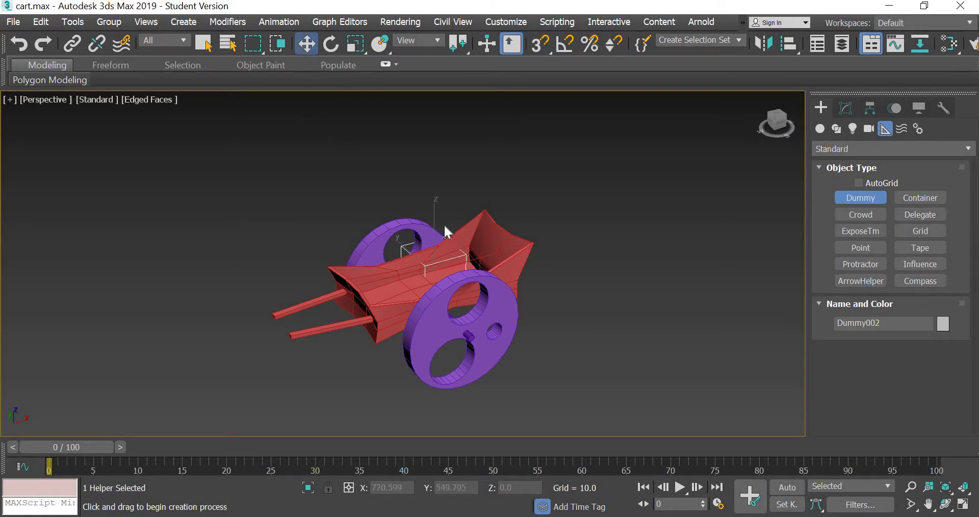
mouse_move(431, 228)
left_mouse_down()
mouse_move(439, 160)
mouse_move(412, 182)
mouse_move(439, 207)
mouse_move(513, 213)
mouse_move(415, 218)
mouse_move(422, 223)
left_mouse_up()
left_click(464, 203)
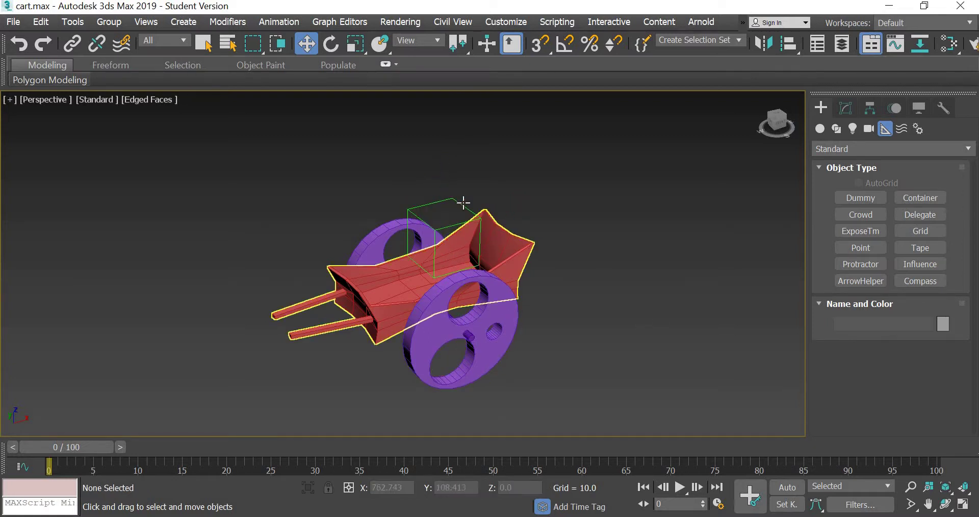
left_click(463, 202)
left_click(556, 326)
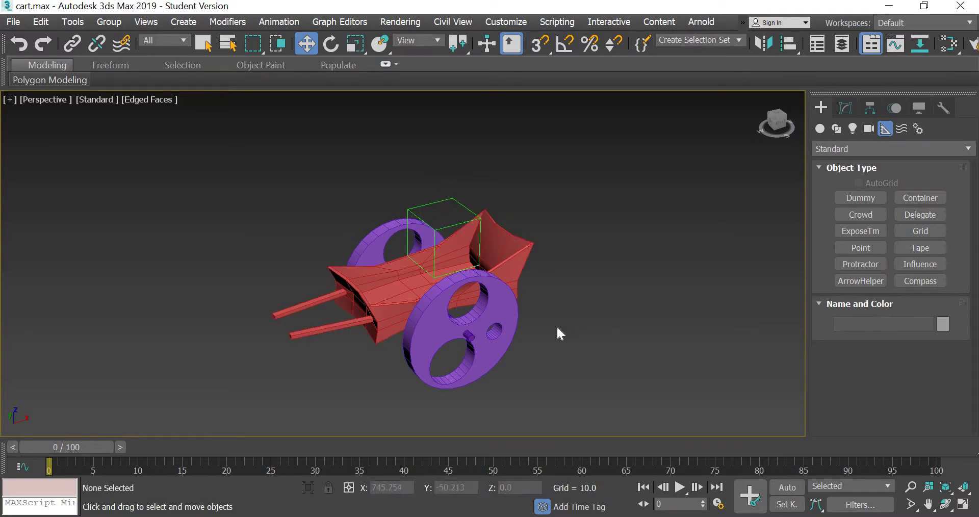
Link the red cart body to the dummy as its parent
scroll(556, 325, "up", 6)
scroll(556, 325, "down", 3)
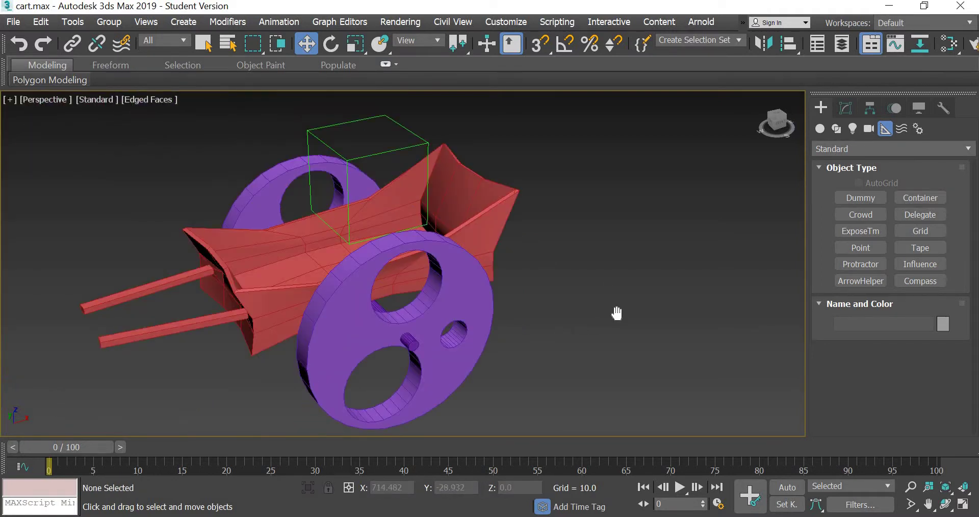
middle_click_drag(619, 313, 703, 319)
left_click(470, 127)
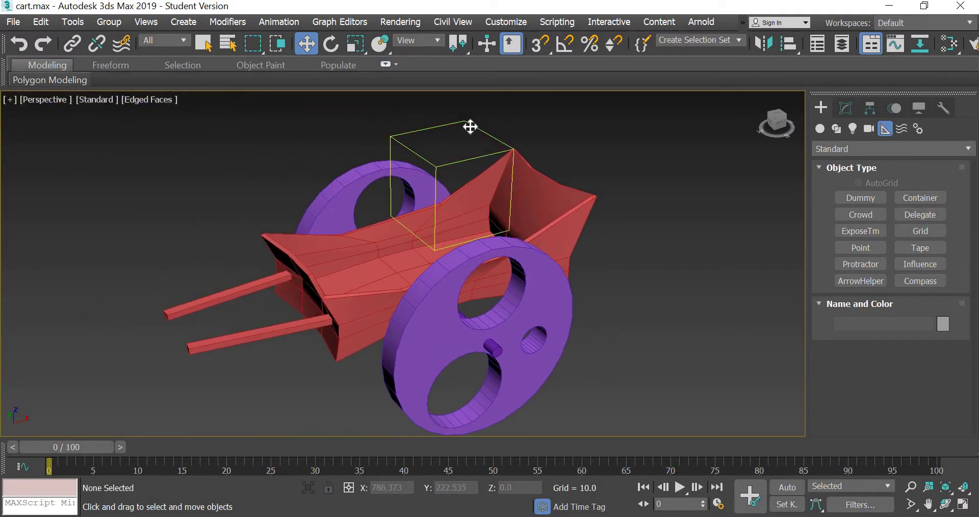
left_click(173, 173)
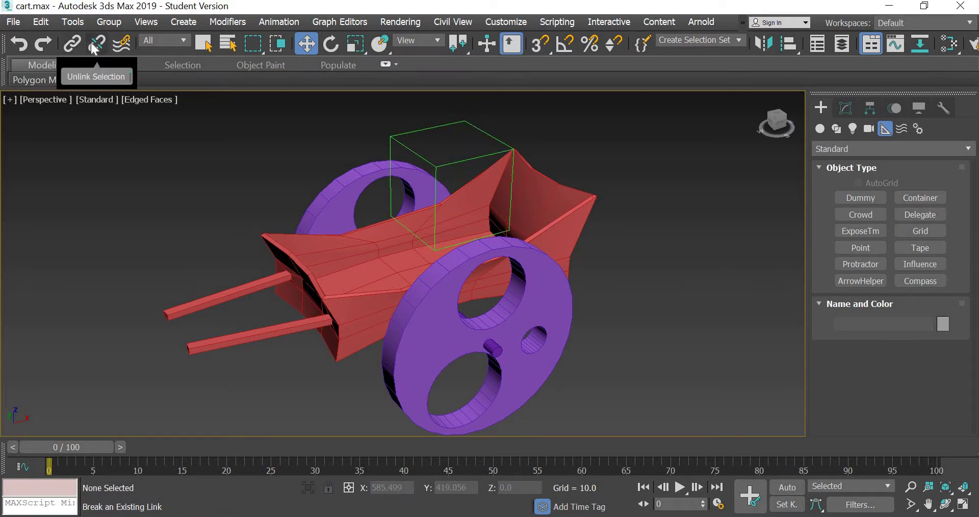
left_click(72, 44)
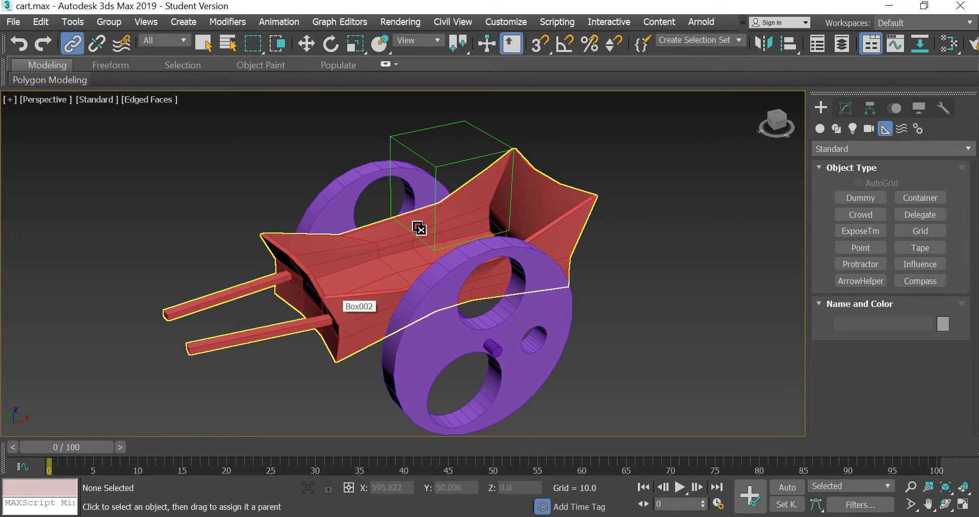
left_click_drag(418, 225, 482, 134)
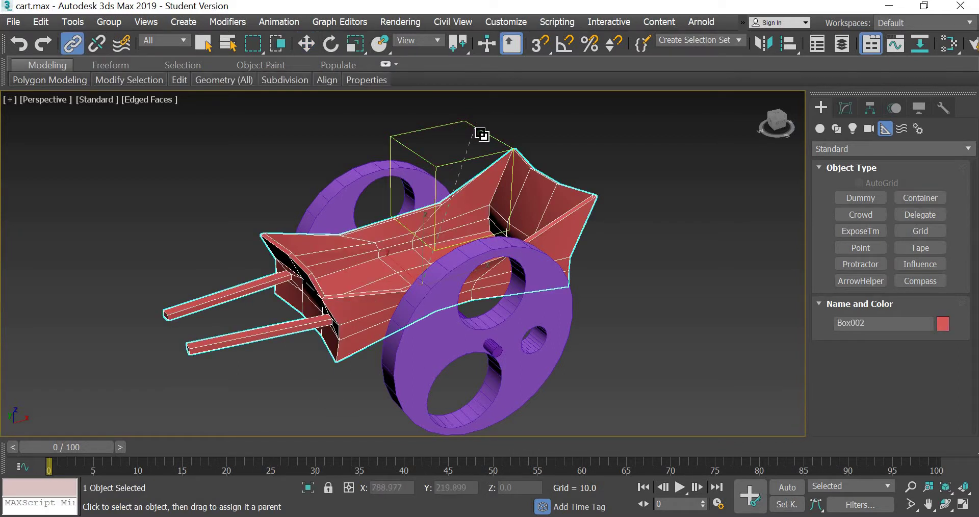
left_click(306, 44)
Move the dummy to test its link with the cart body, and undo the move
left_click(468, 133)
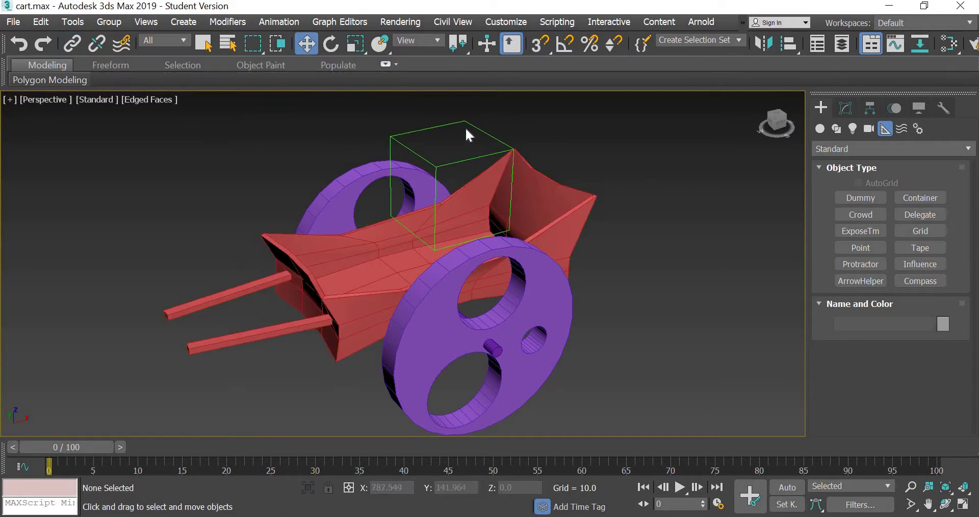
left_click(468, 122)
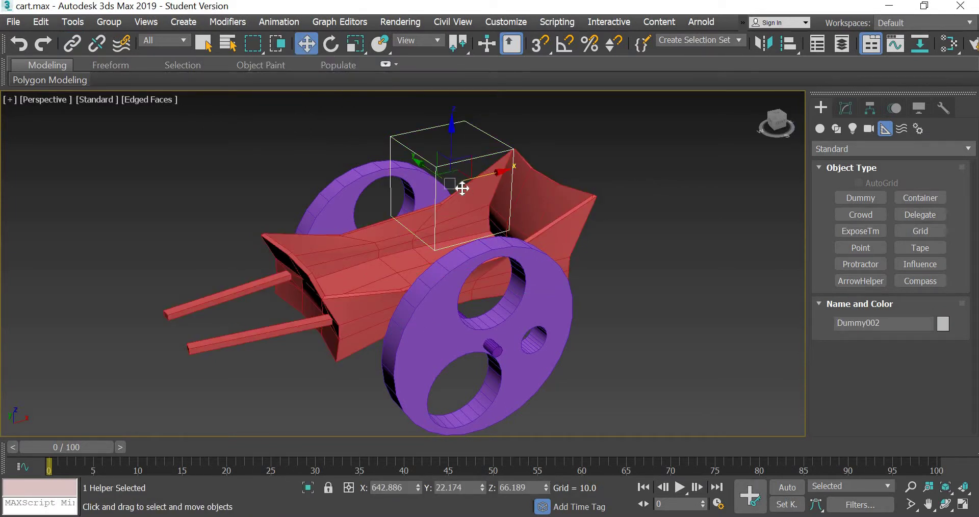
left_click_drag(463, 188, 631, 138)
key("ctrl+z")
left_click(584, 219)
Move the cart body alone along X as a comparison, and undo the move
left_click(475, 278)
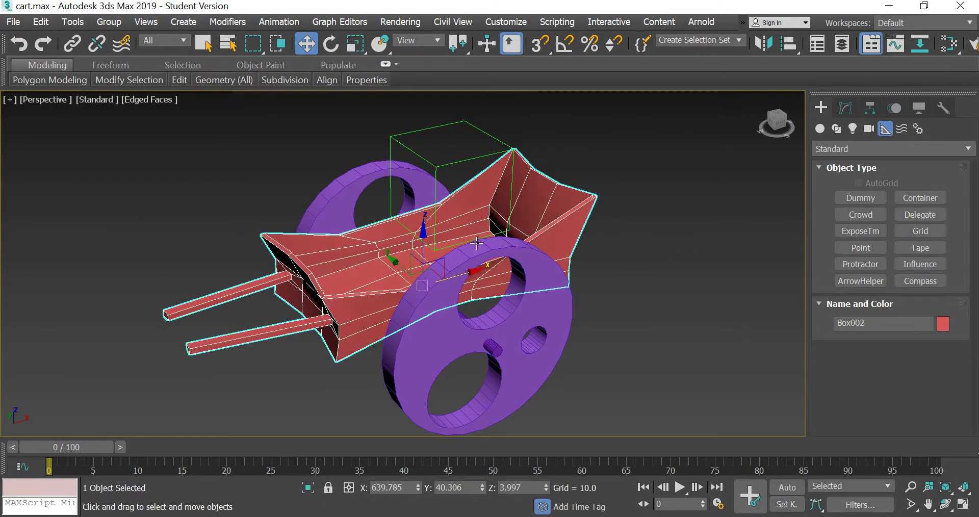
left_click_drag(470, 274, 643, 291)
key("ctrl+z")
left_click(672, 344)
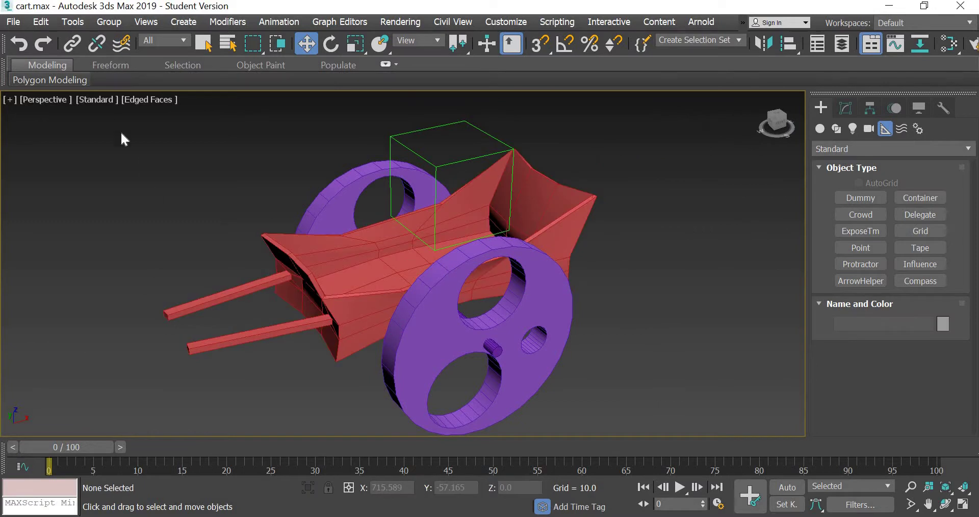
Link both purple wheels and the axle cylinder to the dummy as their parent
left_click(72, 45)
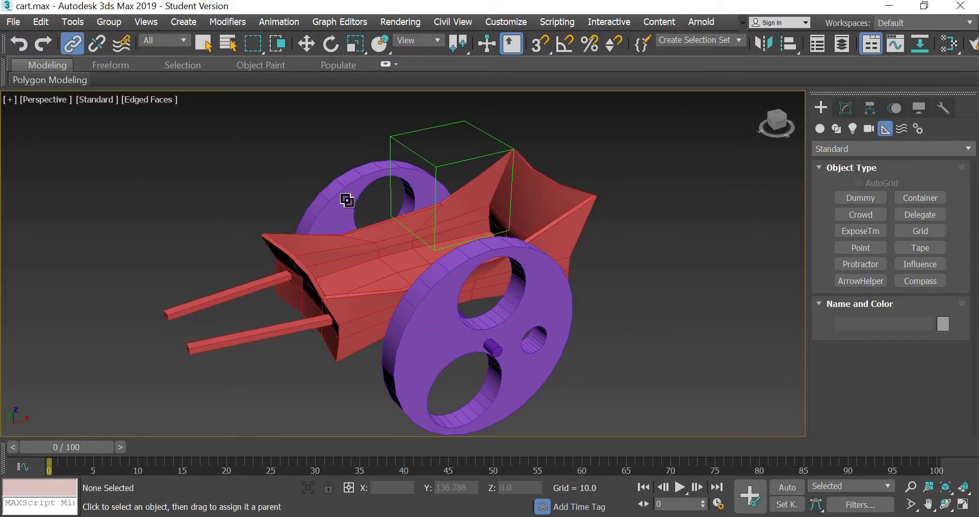
left_click(346, 198)
left_click_drag(471, 115, 472, 129)
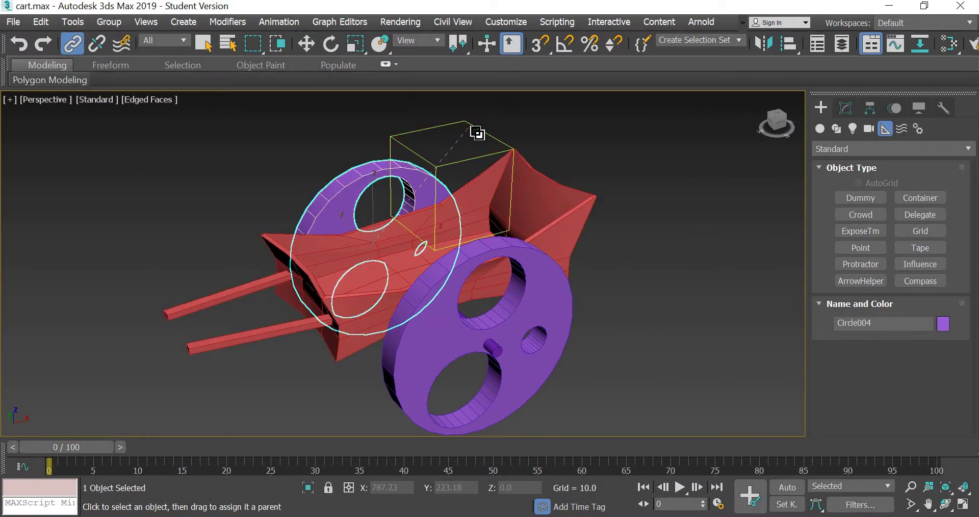
left_click(540, 389)
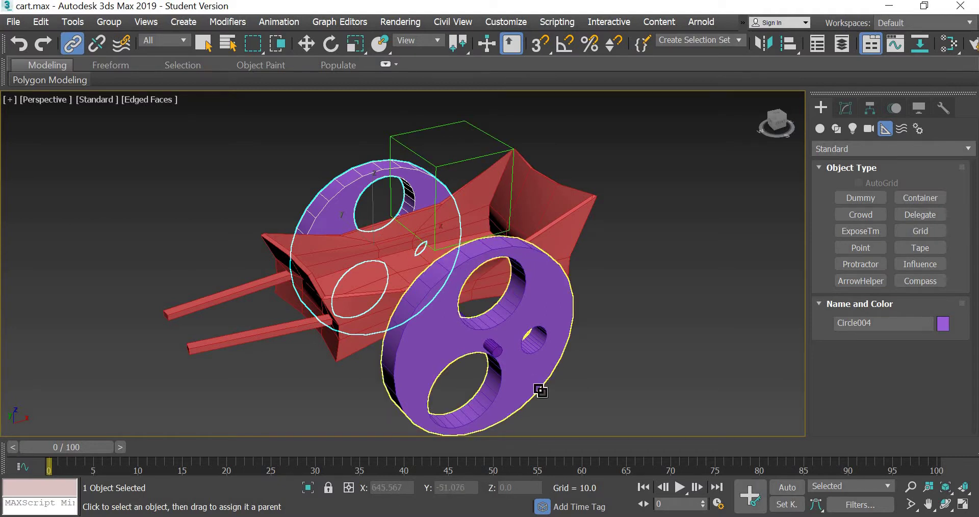
left_click_drag(471, 127, 470, 127)
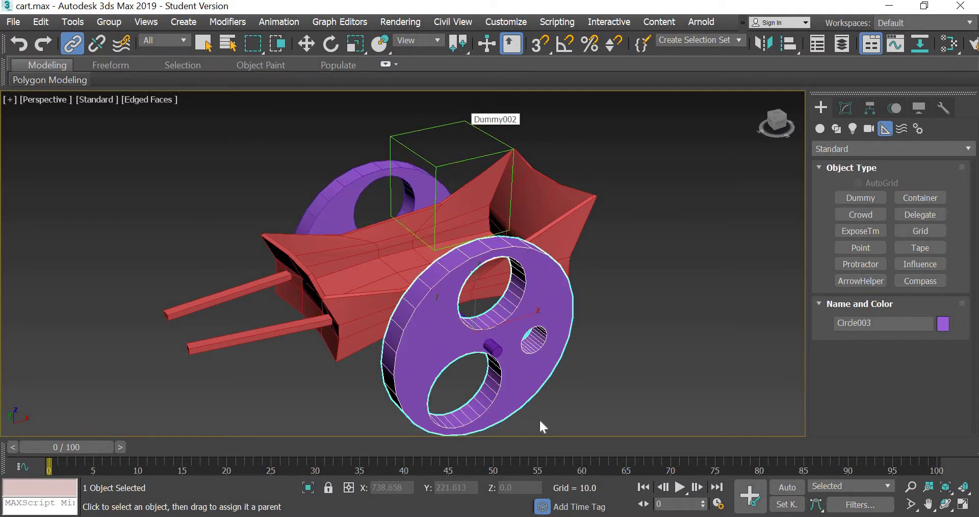
left_click_drag(496, 350, 496, 350)
left_click_drag(496, 350, 455, 133)
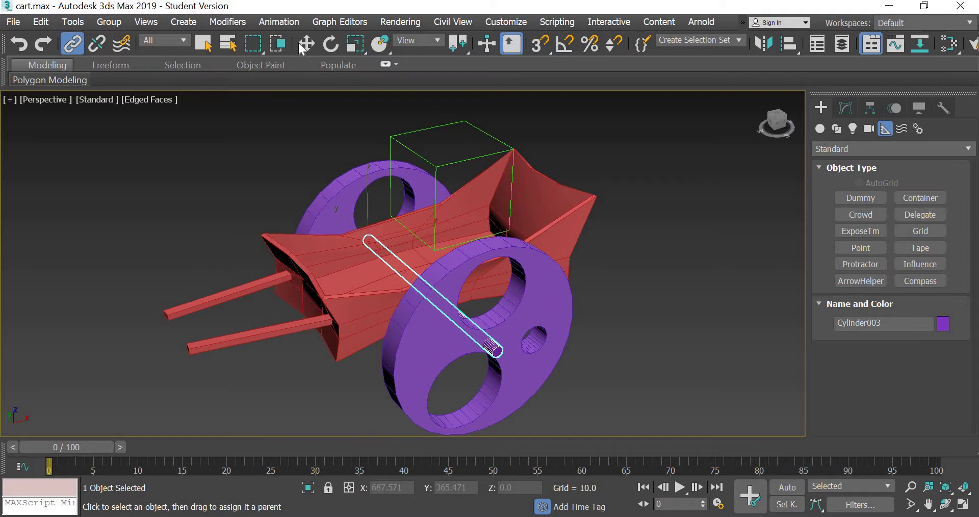
left_click(305, 45)
Test the complete linkage by moving the dummy along X, leaving it at about X 632
left_click(512, 174)
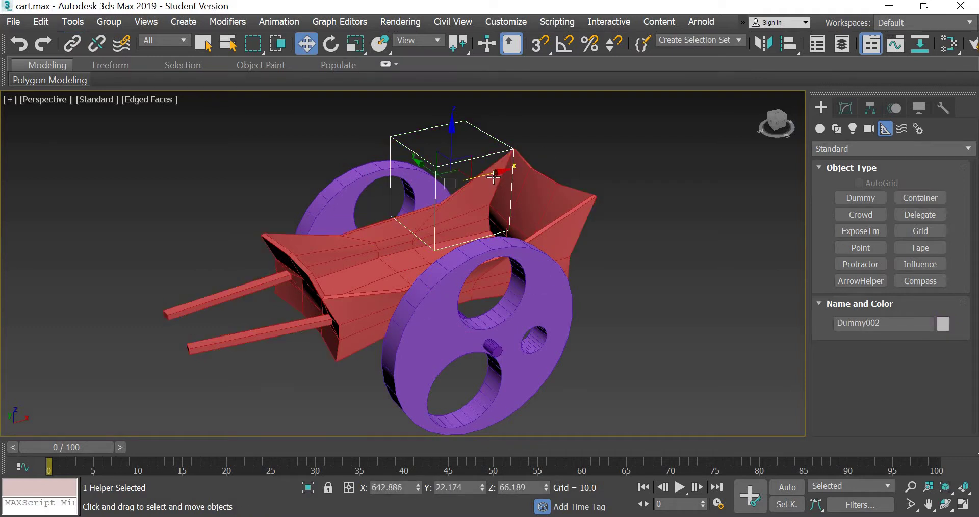
left_click(334, 203)
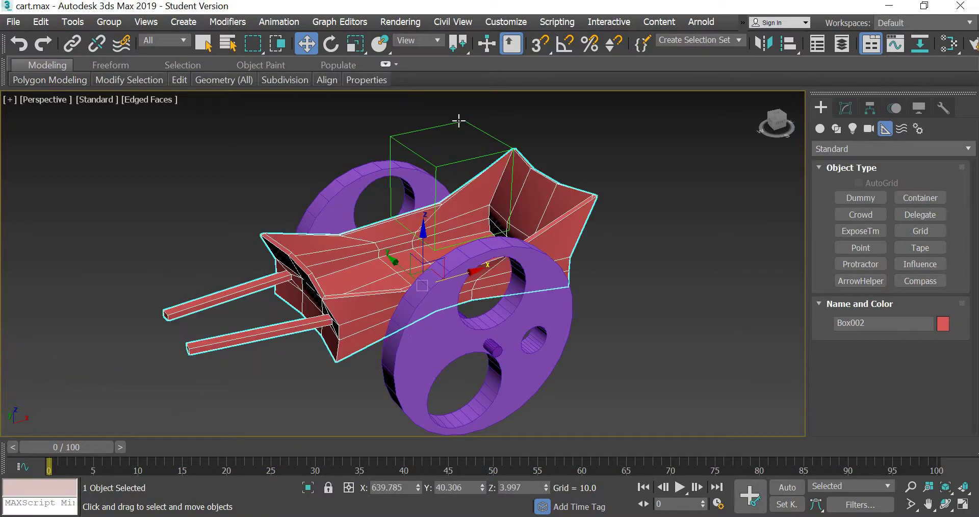
left_click(459, 121)
left_click(503, 160)
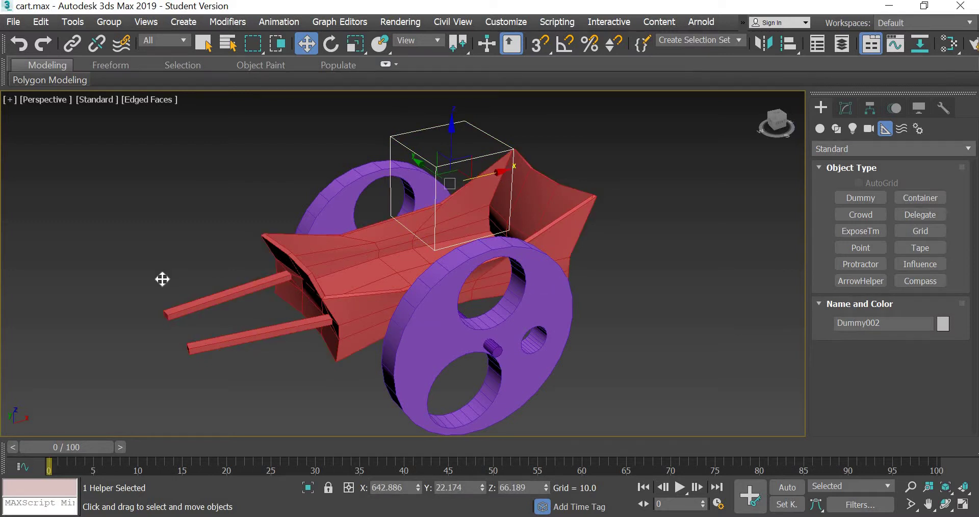
middle_click_drag(162, 279, 691, 316, "alt")
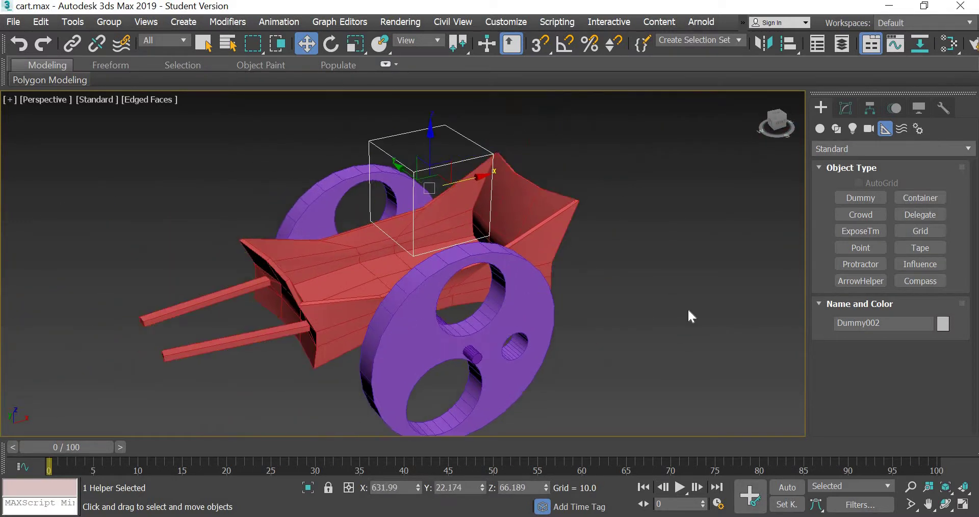
left_click(659, 306)
Select all parts of the orange cart together with its dummy and hide them
scroll(628, 341, "down", 3)
middle_click_drag(385, 326, 430, 345)
scroll(433, 345, "down", 2)
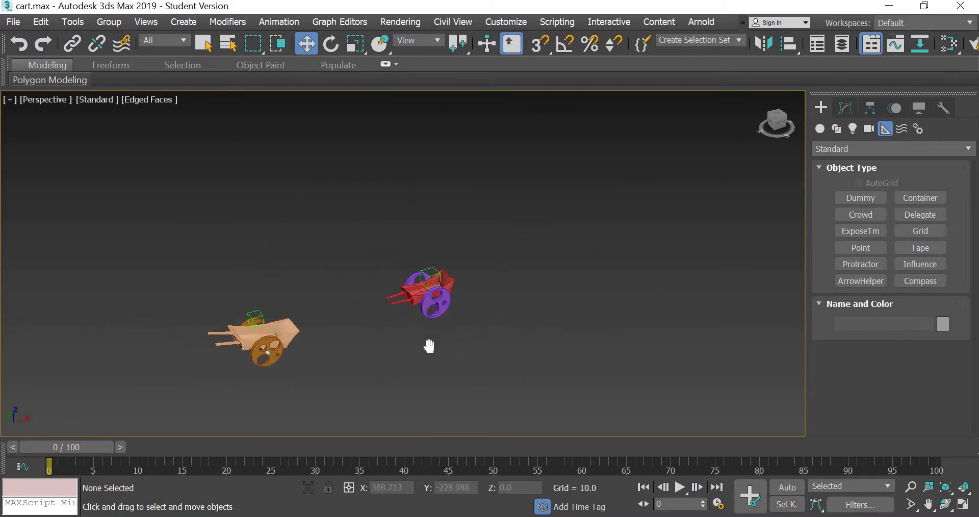
scroll(424, 348, "up", 1)
scroll(298, 234, "up", 2)
left_click_drag(125, 372, 222, 298)
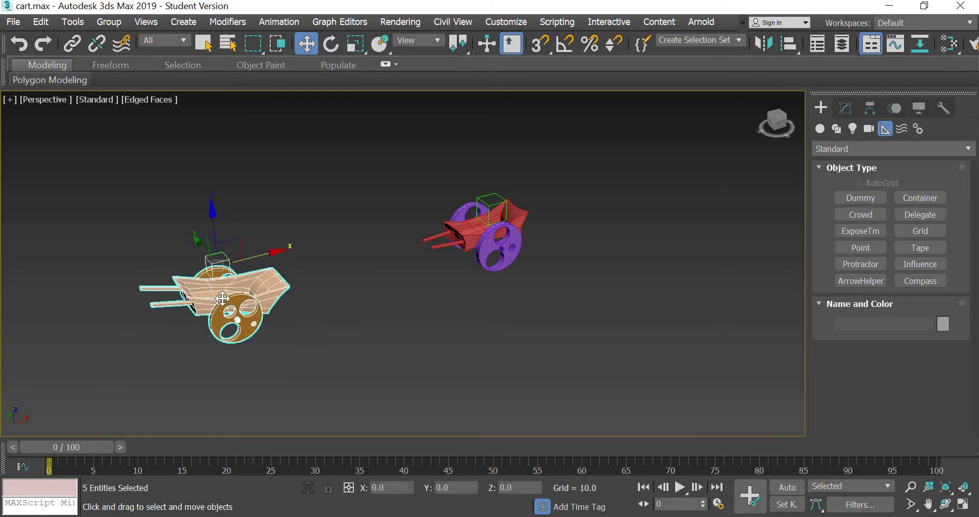
right_click(239, 299)
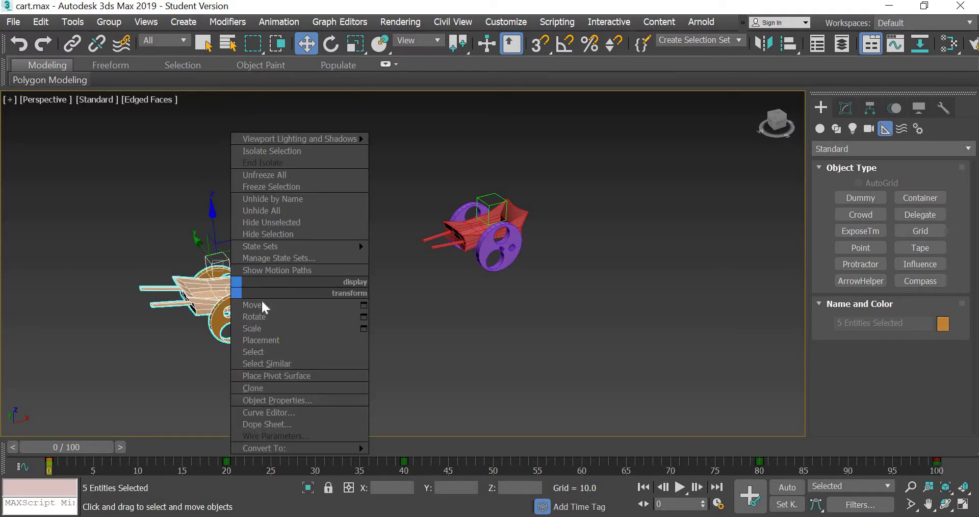
left_click(277, 234)
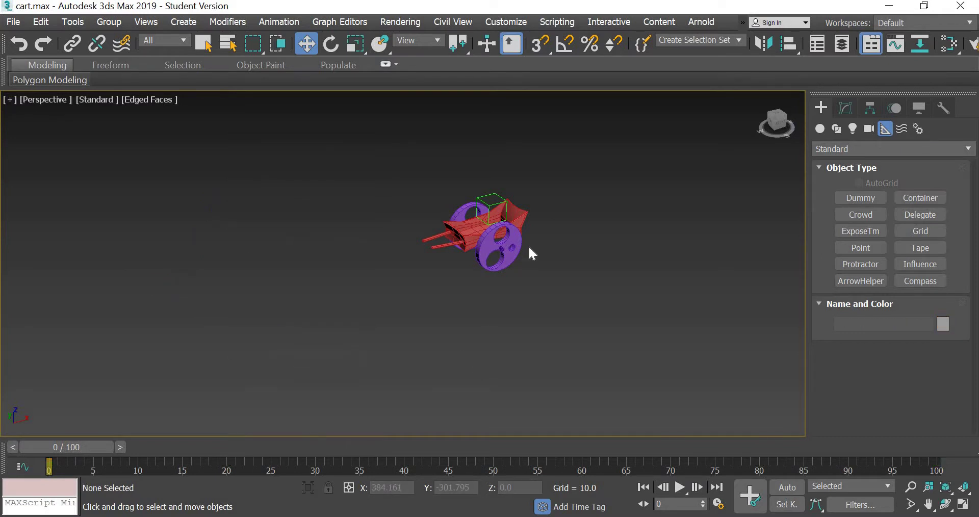
Select the red cart's dummy and scrub the timeline towards the last frame and back to frame 0
scroll(528, 246, "up", 4)
mouse_move(582, 276)
middle_mouse_down()
mouse_move(645, 291)
mouse_move(640, 273)
mouse_move(587, 265)
middle_mouse_up()
left_click_drag(533, 138, 532, 141)
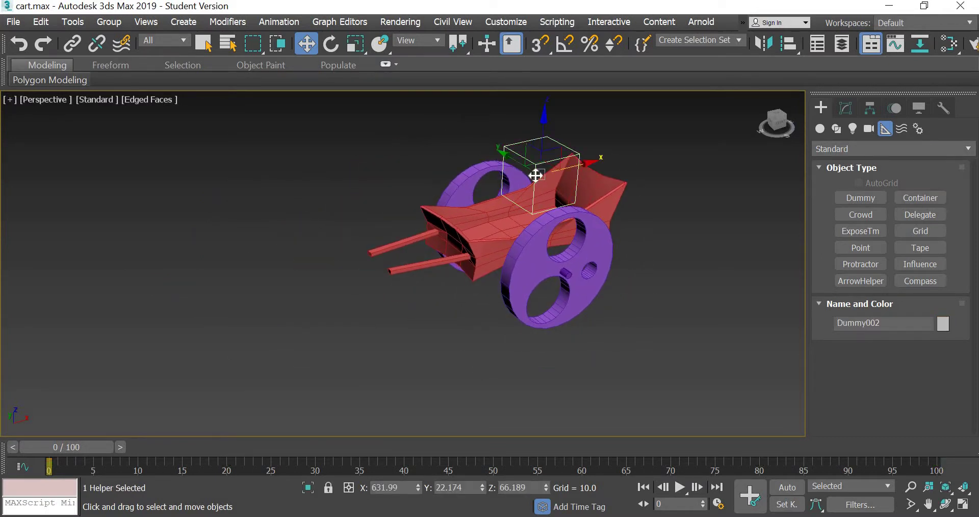
scroll(529, 355, "down", 3)
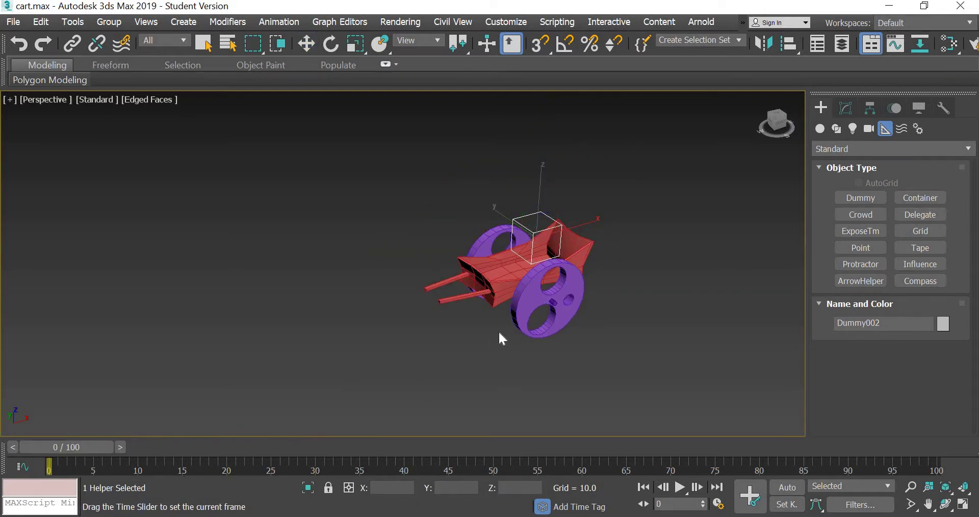
left_click(926, 444)
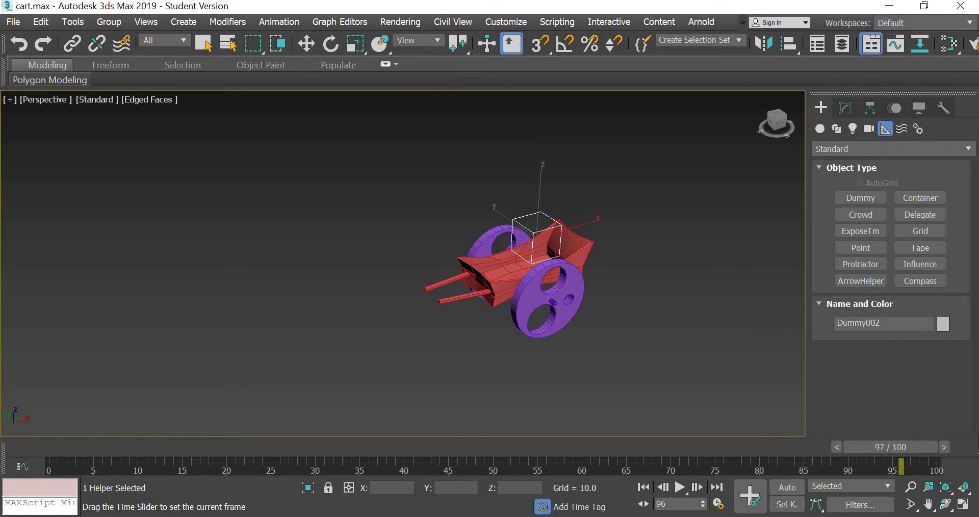
left_click_drag(807, 436, 8, 432)
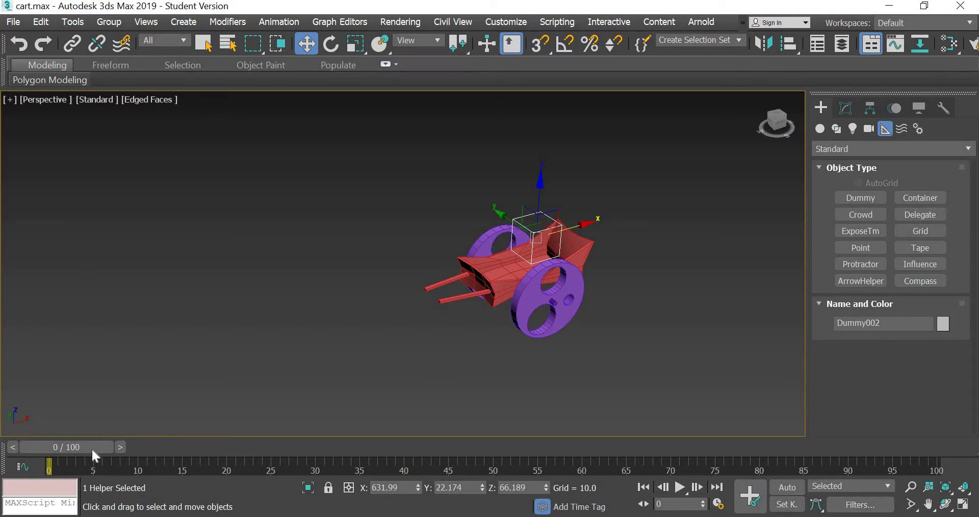
At frame 100, record an Auto Key move of the dummy along X to about 43
left_click_drag(92, 453, 928, 424)
key("w")
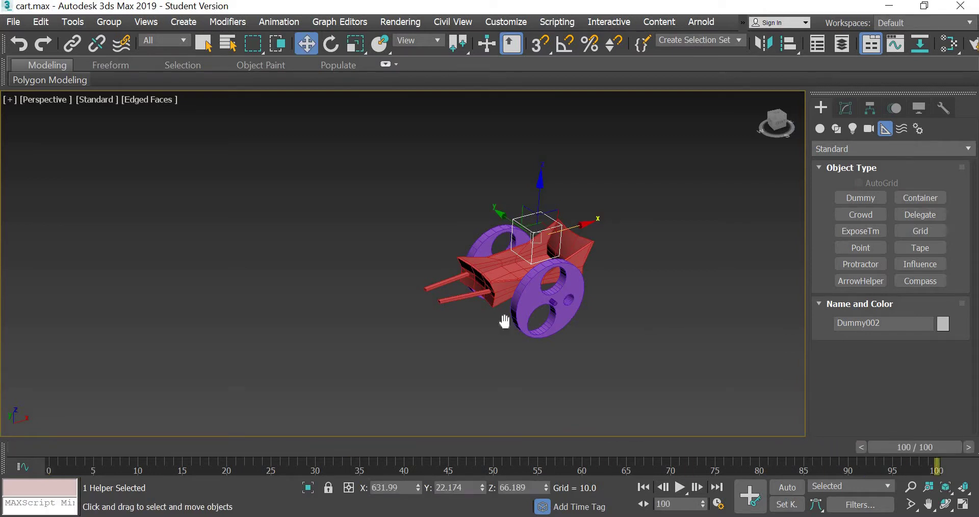
middle_click_drag(503, 321, 570, 298)
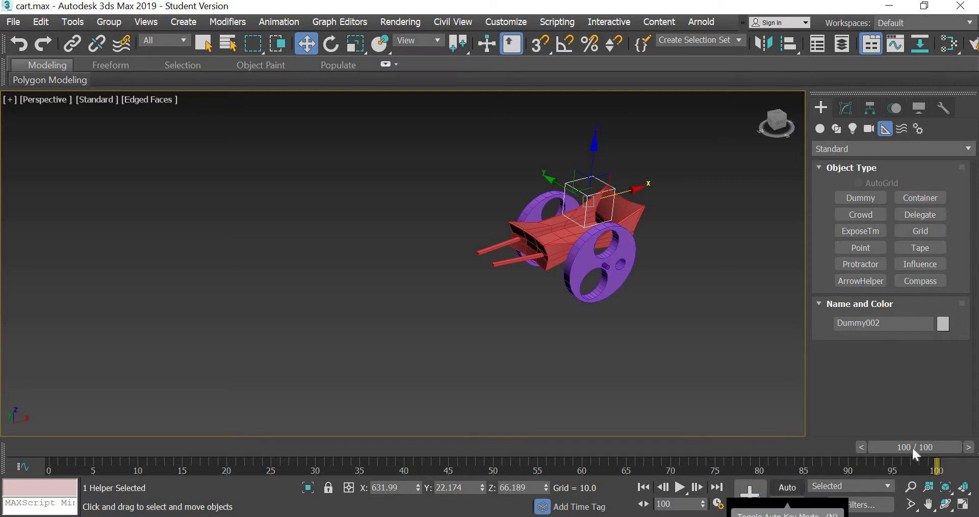
left_click(788, 488)
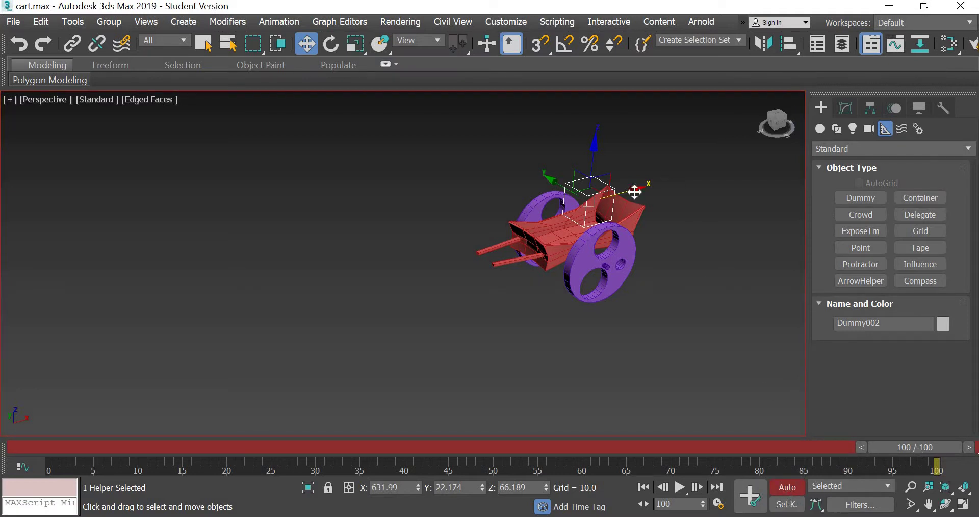
left_click_drag(633, 191, 111, 315)
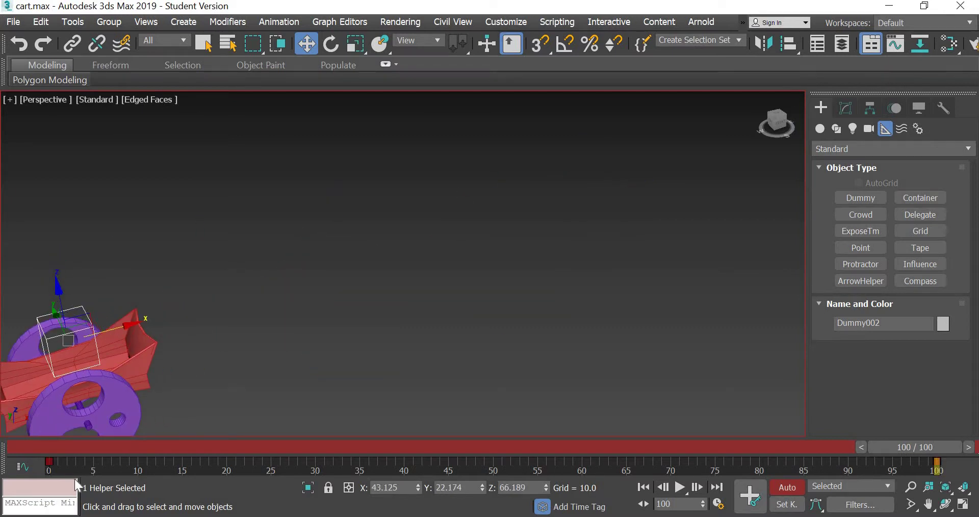
Scrub the cart animation through to the last frame and return to frame 0
left_click(50, 448)
left_click_drag(175, 448, 963, 448)
key("Home")
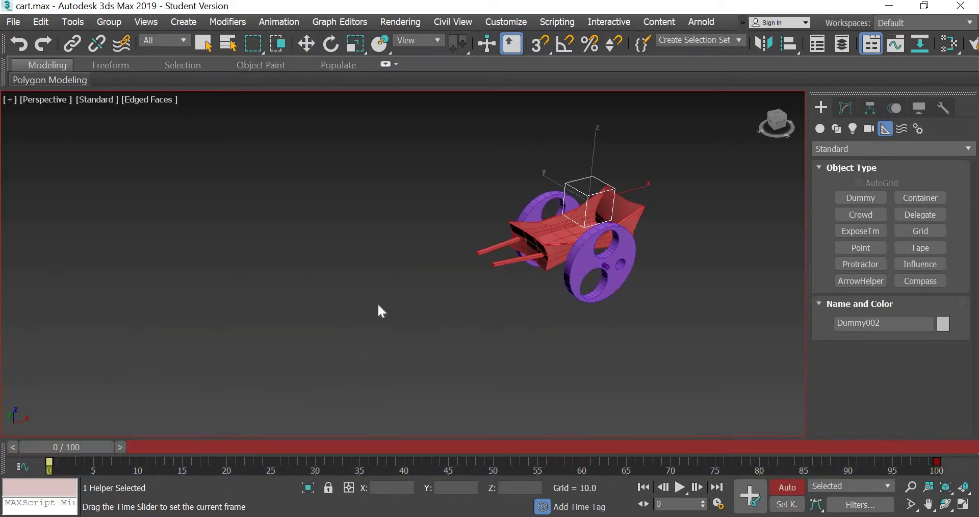
key("w")
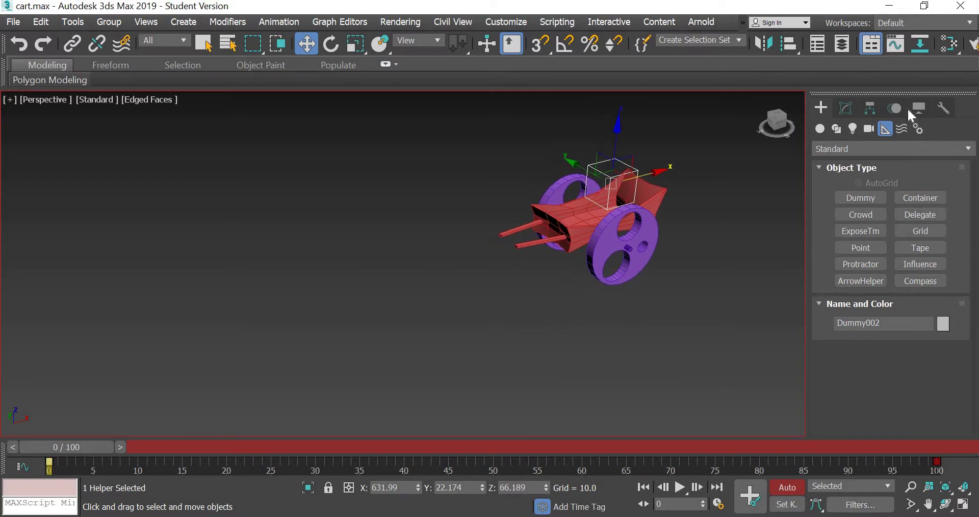
Show the dummy's motion path, then play the cart animation and stop it partway
left_click(895, 107)
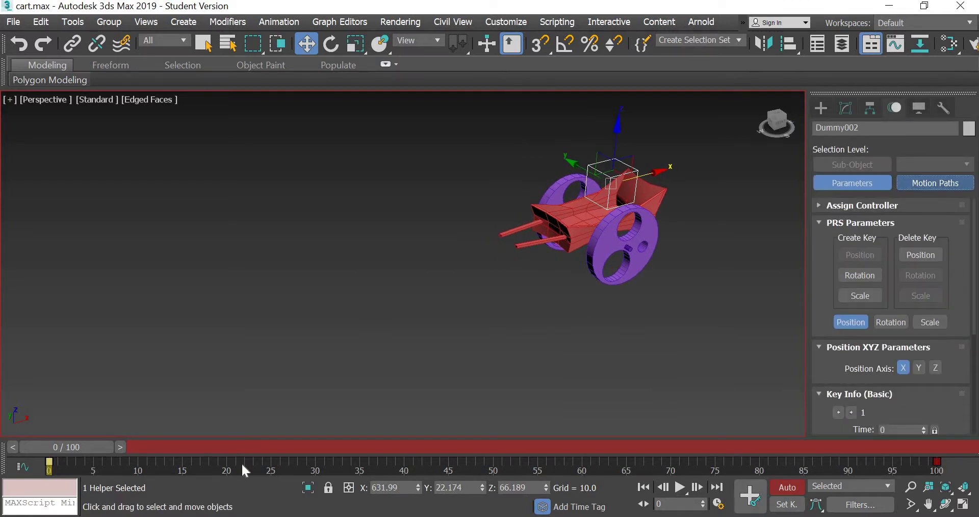
mouse_move(66, 447)
left_mouse_down()
mouse_move(736, 456)
mouse_move(60, 461)
left_mouse_up()
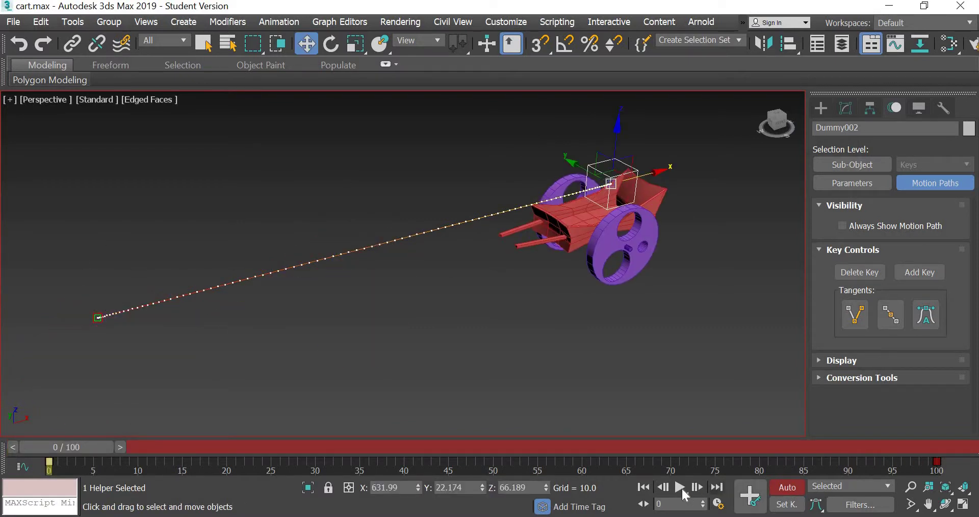
left_click(681, 488)
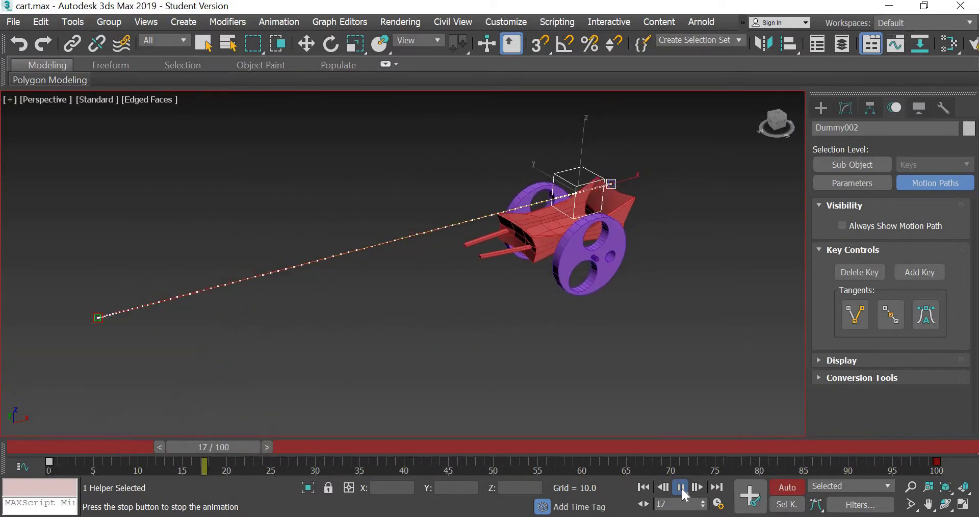
left_click(682, 489)
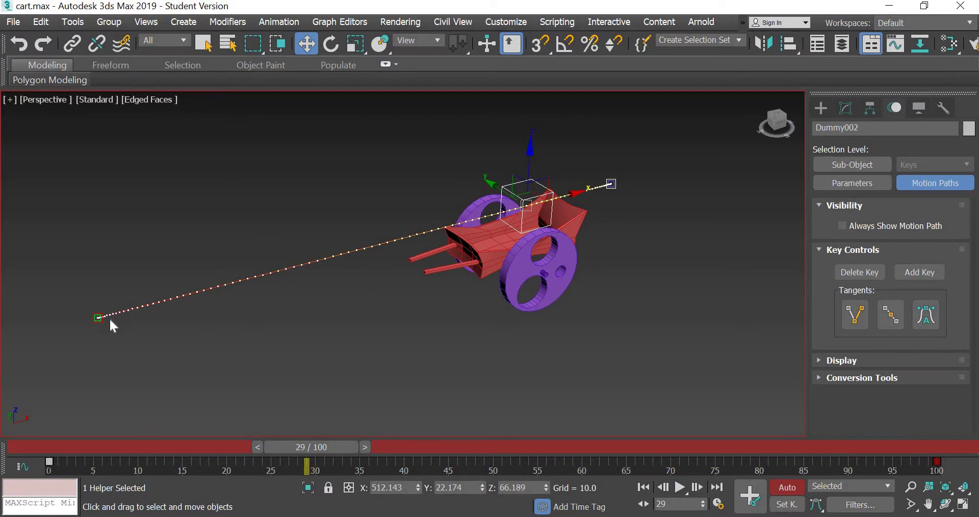
Examine the spacing of the frame dots along the dummy's motion path, including its far end
scroll(111, 322, "up", 2)
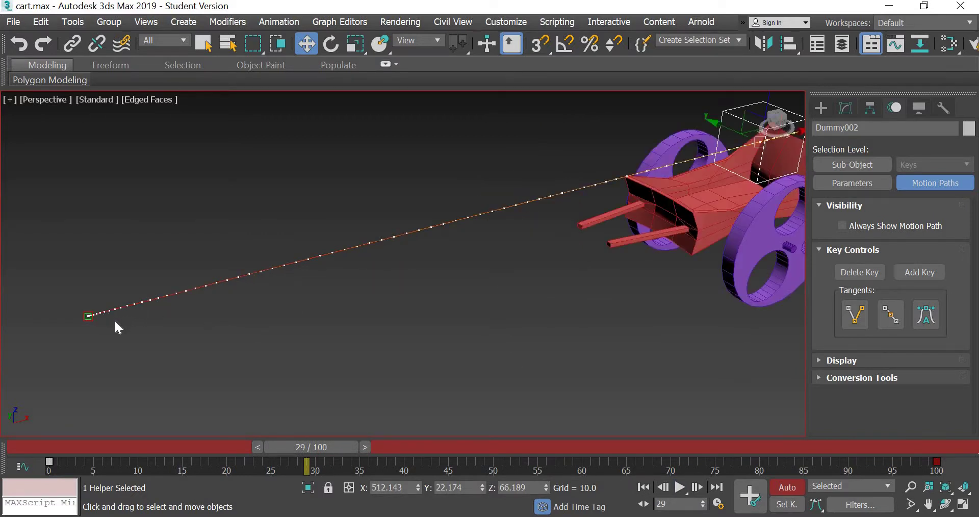
scroll(114, 319, "down", 3)
scroll(105, 323, "up", 4)
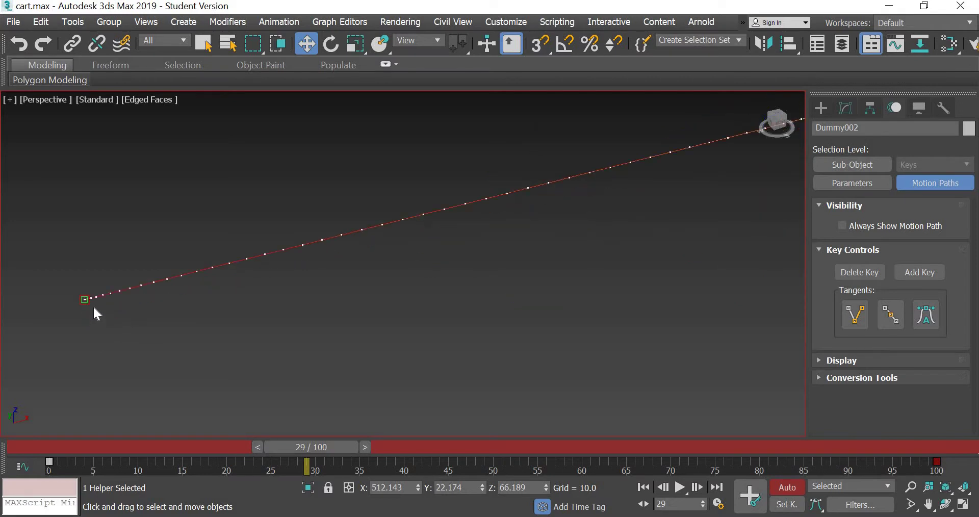
scroll(164, 306, "down", 3)
middle_click_drag(658, 293, 351, 401)
scroll(349, 403, "up", 2)
Scrub the opening frames with the cart in close view to examine how it starts moving, ending at frame 0
left_click(128, 448)
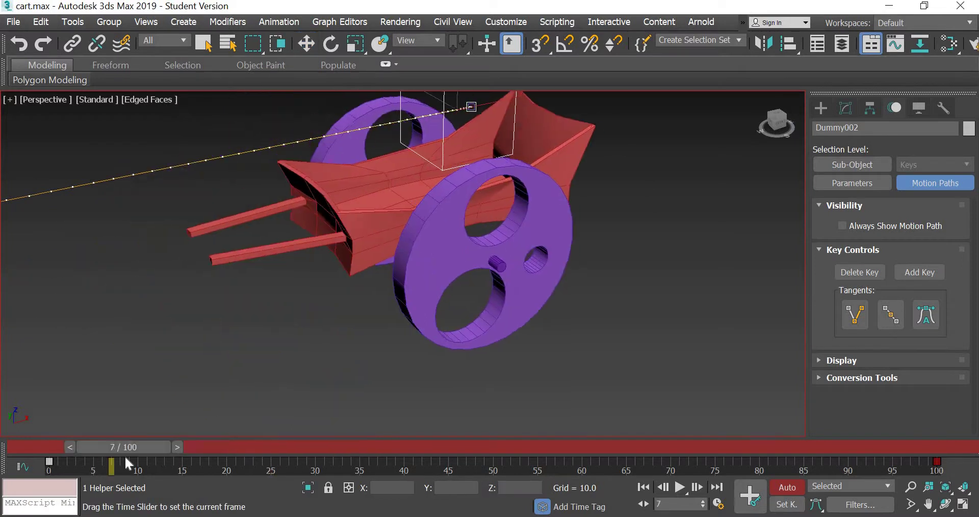
scroll(518, 268, "up", 4)
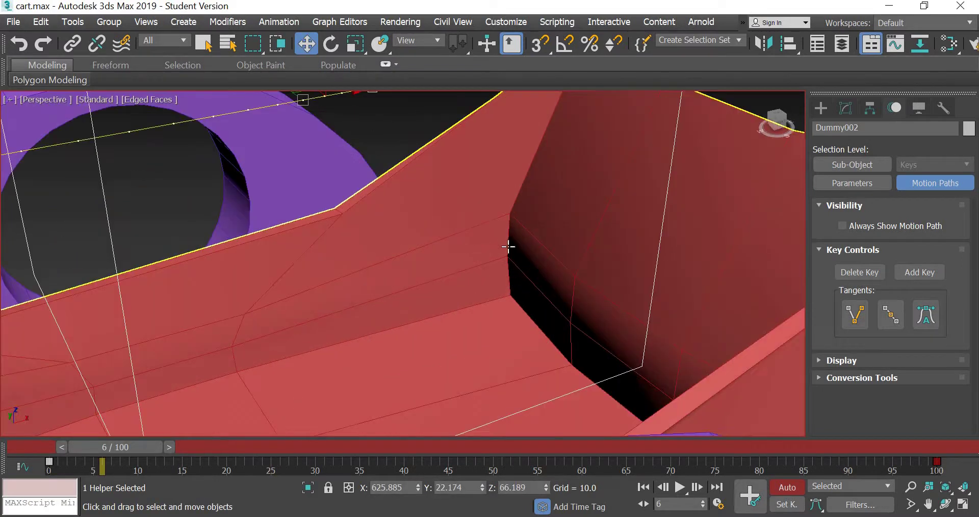
scroll(485, 213, "down", 2)
scroll(489, 245, "down", 5)
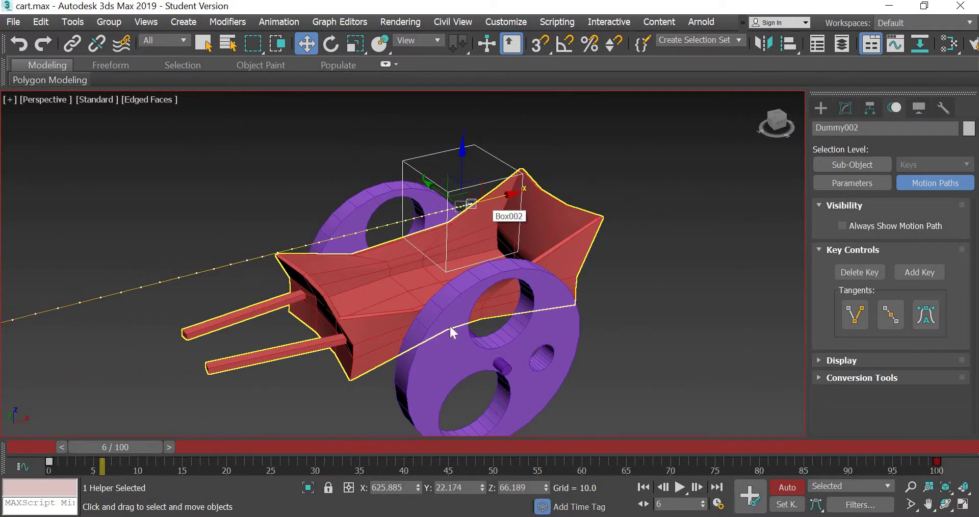
scroll(451, 330, "up", 1)
left_click_drag(74, 442, 26, 444)
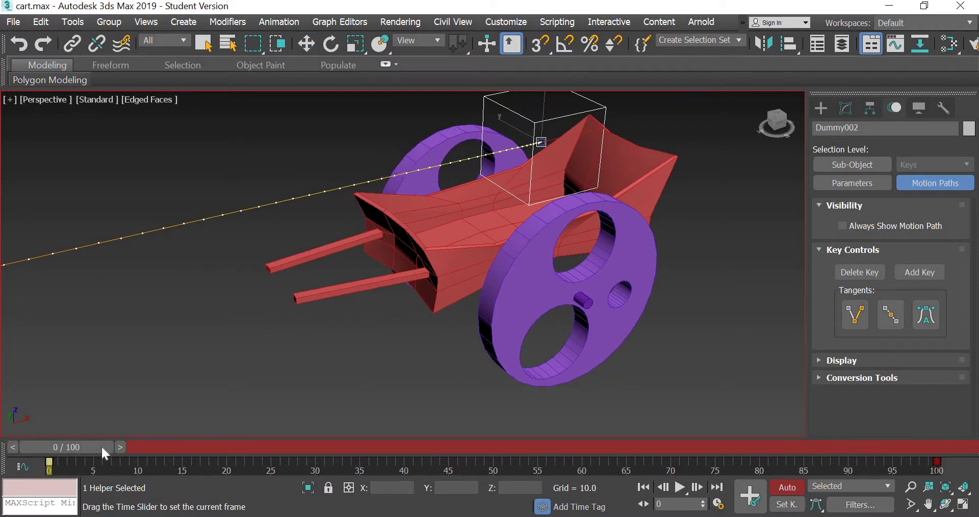
mouse_move(101, 445)
left_mouse_down()
mouse_move(89, 444)
mouse_move(118, 445)
left_mouse_up()
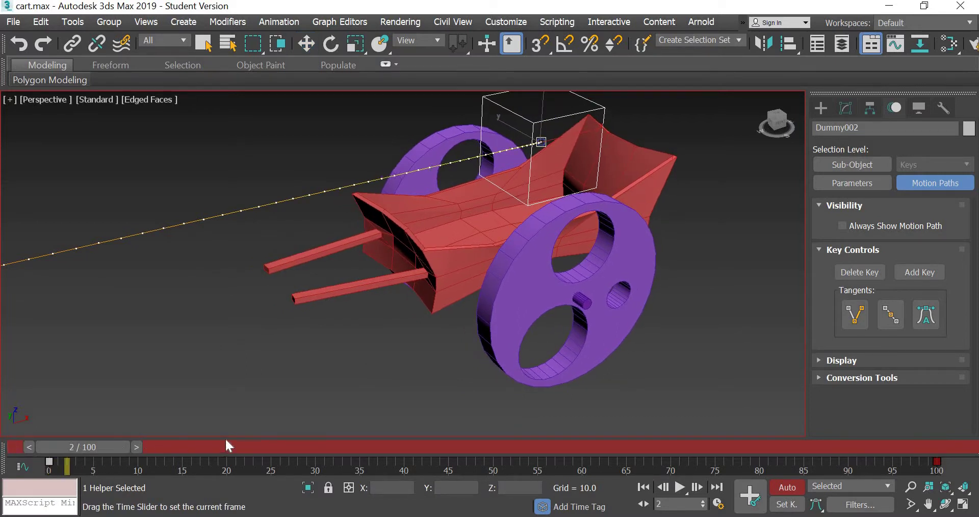
left_click_drag(226, 441, 109, 451)
key("w")
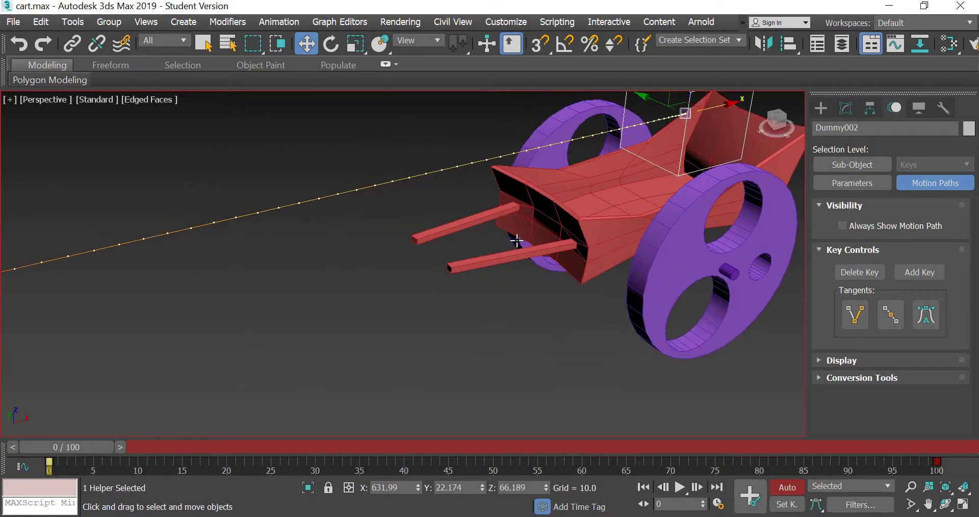
Review the whole motion path by scrubbing the cart to frame 100 and returning to the start
scroll(517, 241, "down", 5)
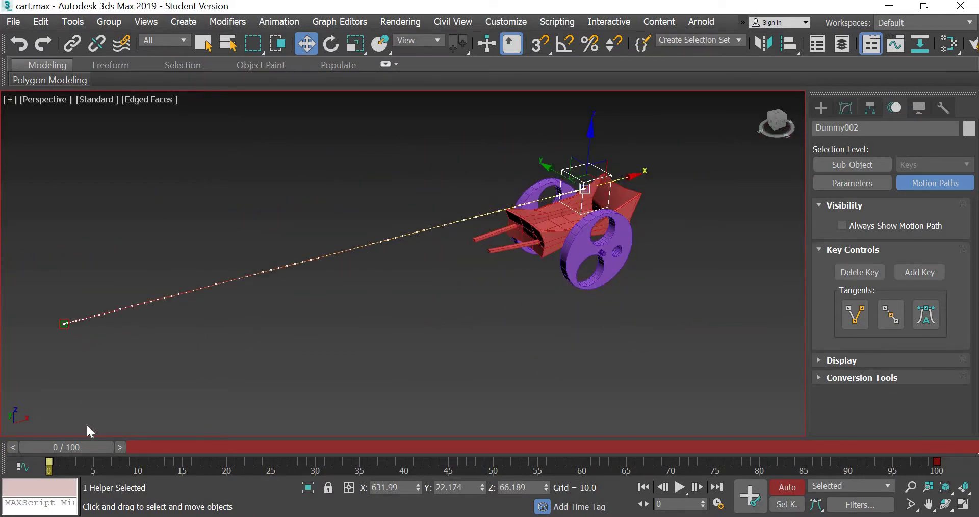
left_click_drag(85, 454, 959, 451)
key("Home")
key("w")
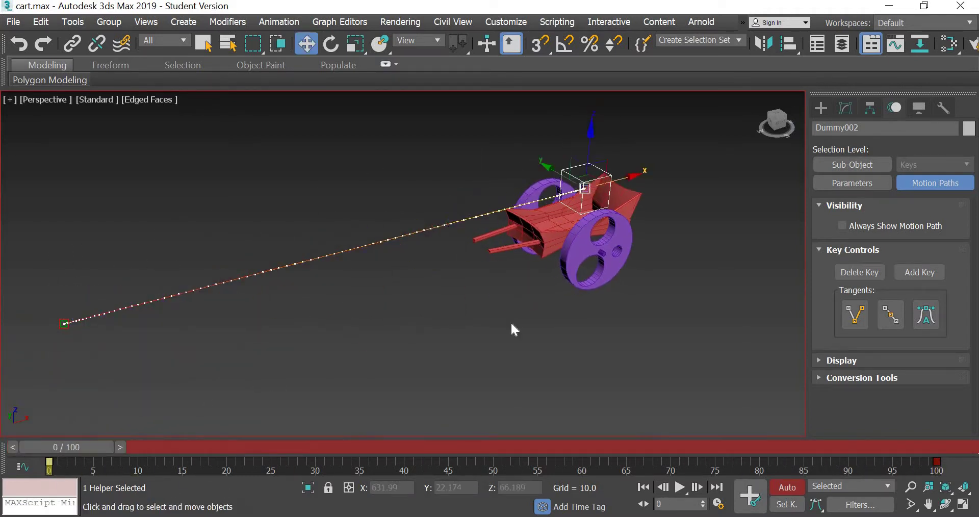
Select the red cart body and rotate it about Y by about 24 degrees at frame 0, raising its handles
middle_click_drag(555, 336, 565, 354, "alt")
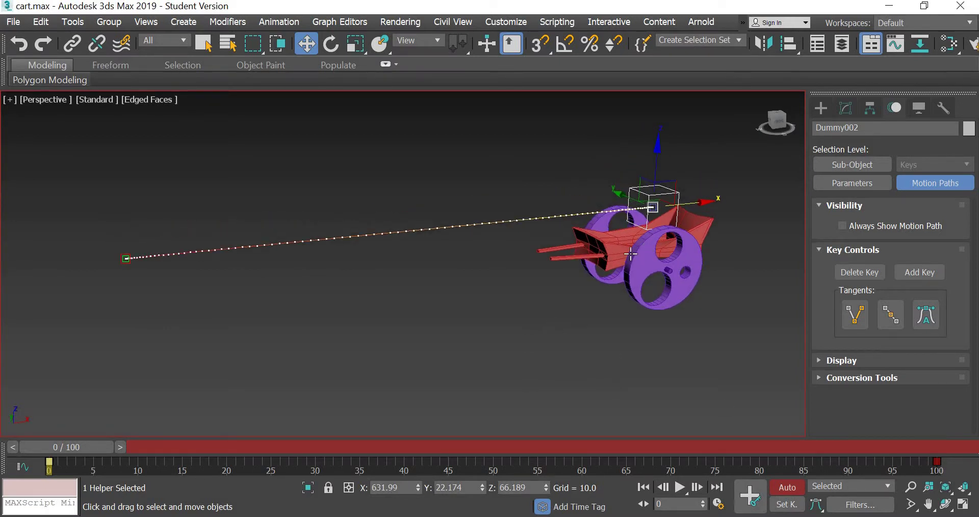
left_click(611, 248)
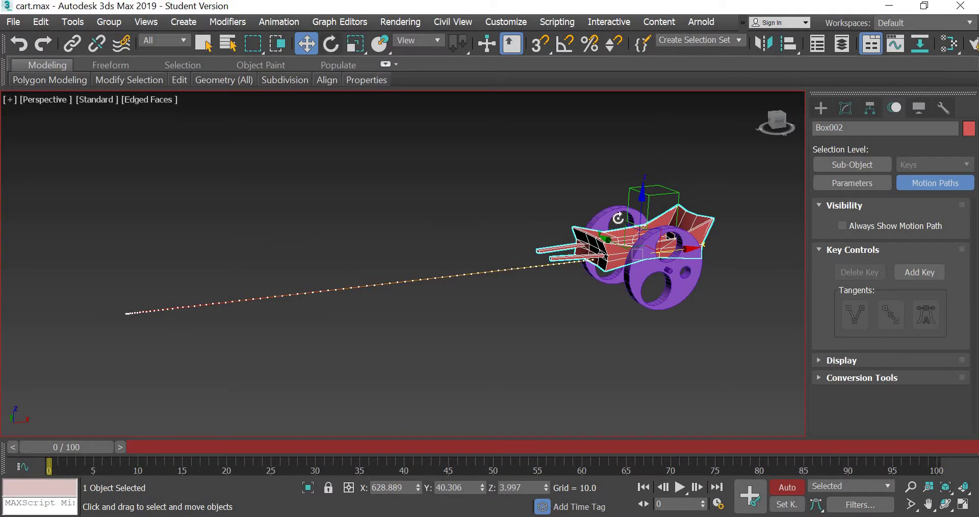
left_click(332, 44)
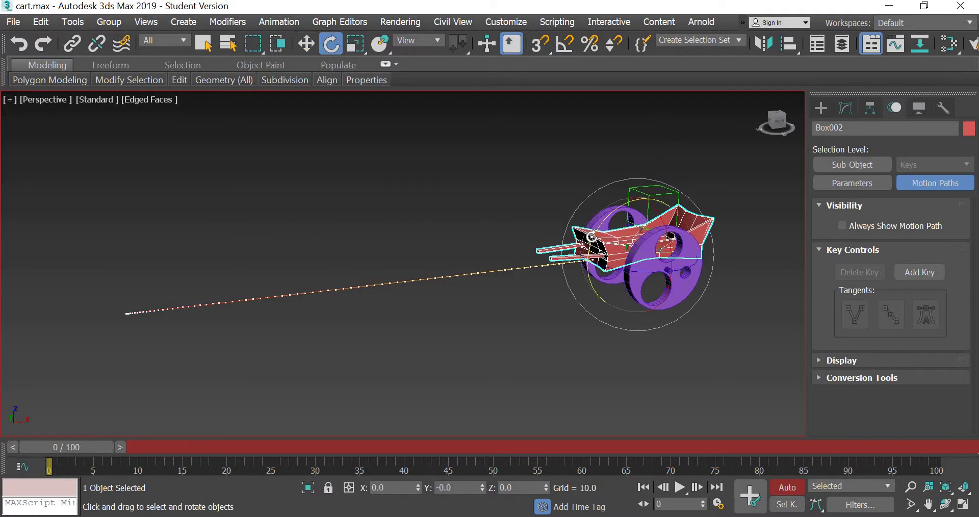
left_click_drag(592, 236, 592, 232)
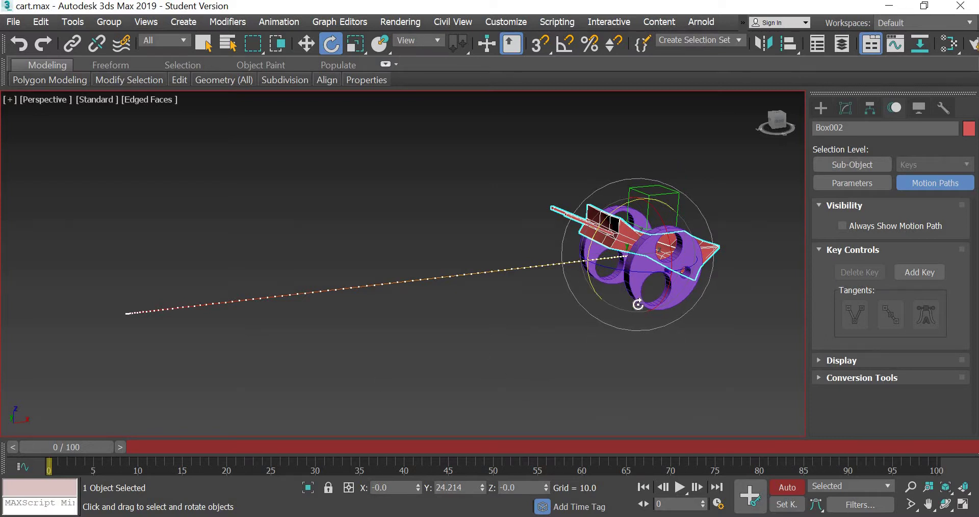
Set the cart body's absolute Y rotation to exactly 25 degrees at frame 0
middle_click_drag(608, 378, 649, 256, "alt")
left_click_drag(651, 259, 331, 51)
right_click(331, 51)
right_click(331, 51)
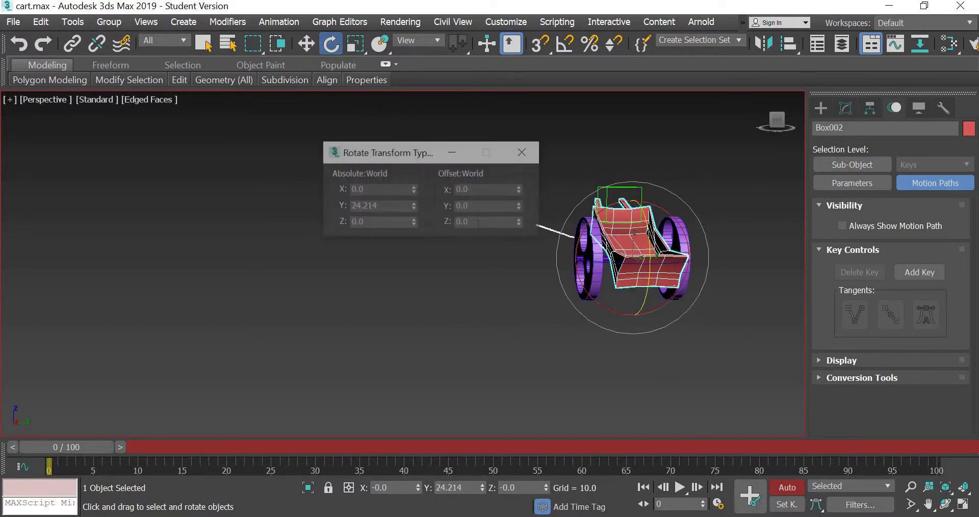
middle_click_drag(478, 329, 352, 189, "alt")
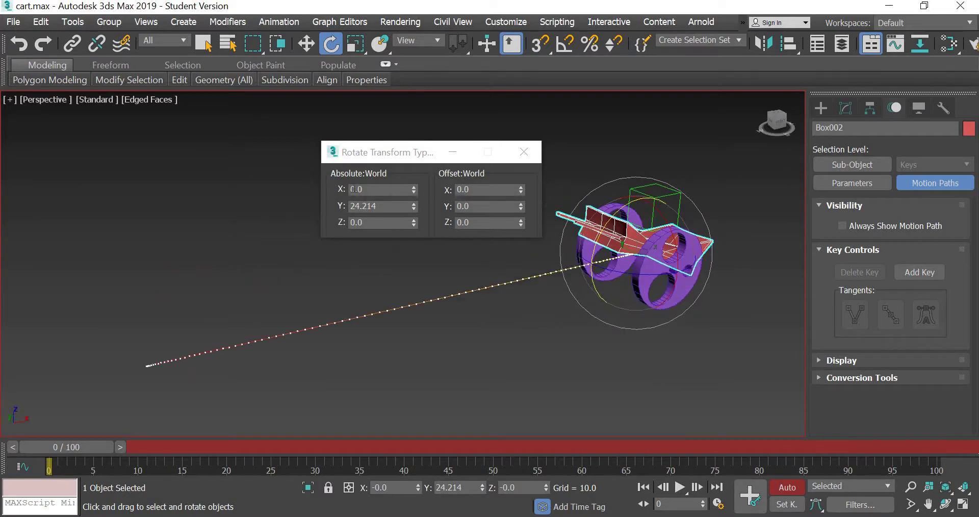
key("Tab")
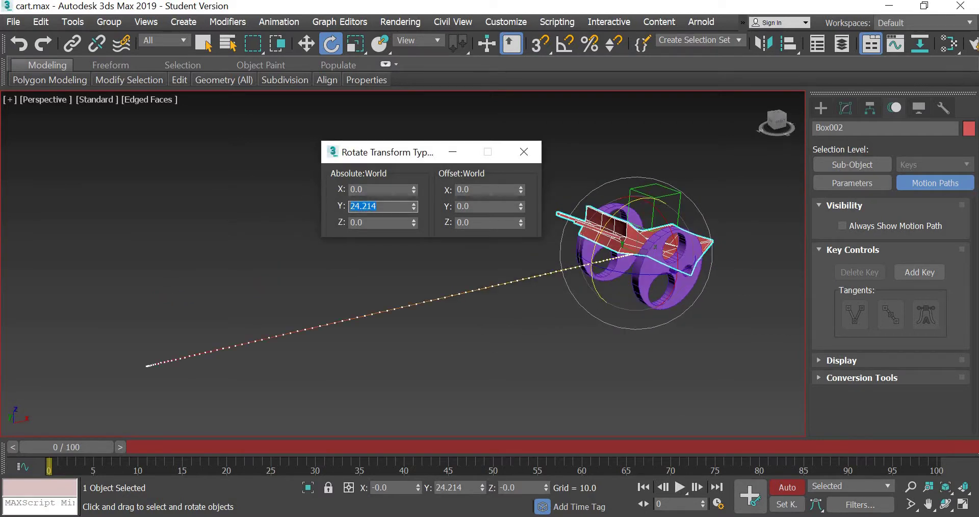
type("25")
key("Return")
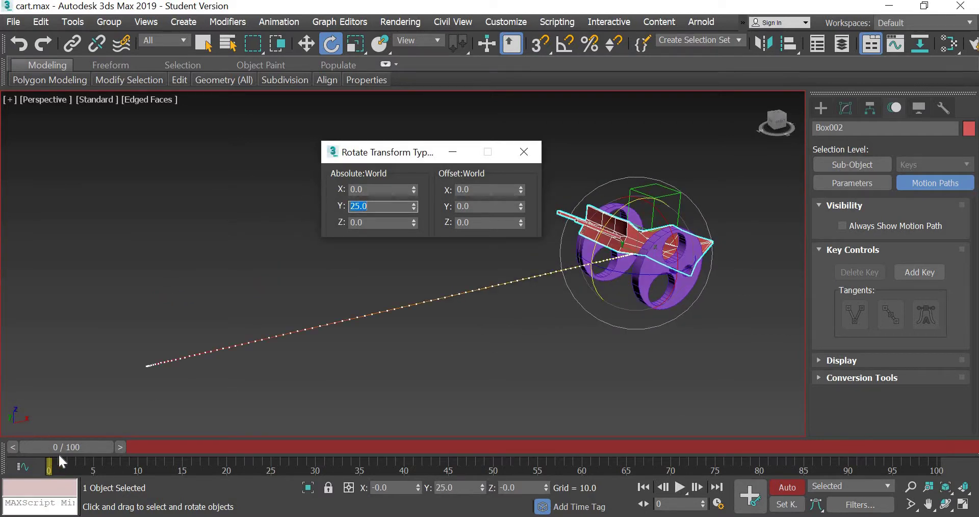
Check the tilted cart across the timeline, then record an Auto Key rotation of its body about Y at frame 100, lowering the handles
left_click(201, 452)
left_click_drag(90, 453, 893, 476)
left_click_drag(2, 487, 938, 497)
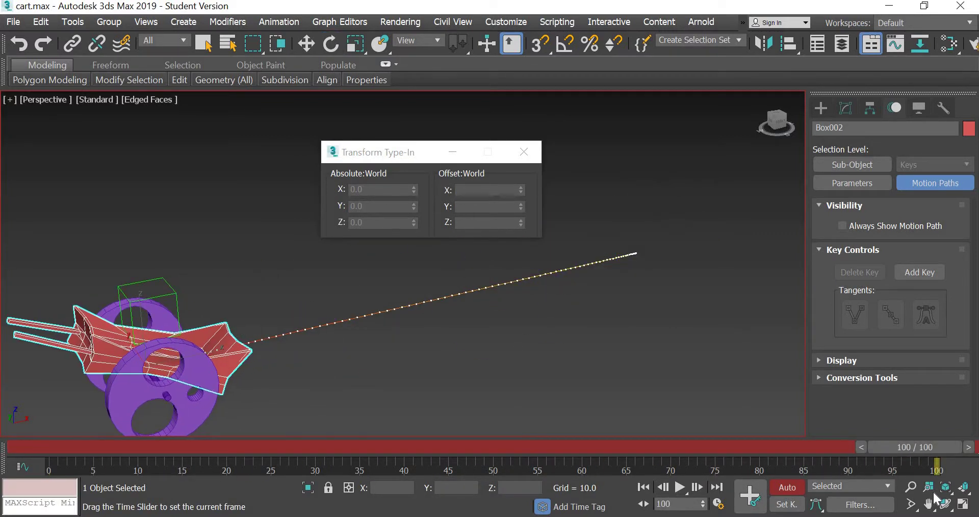
key("e")
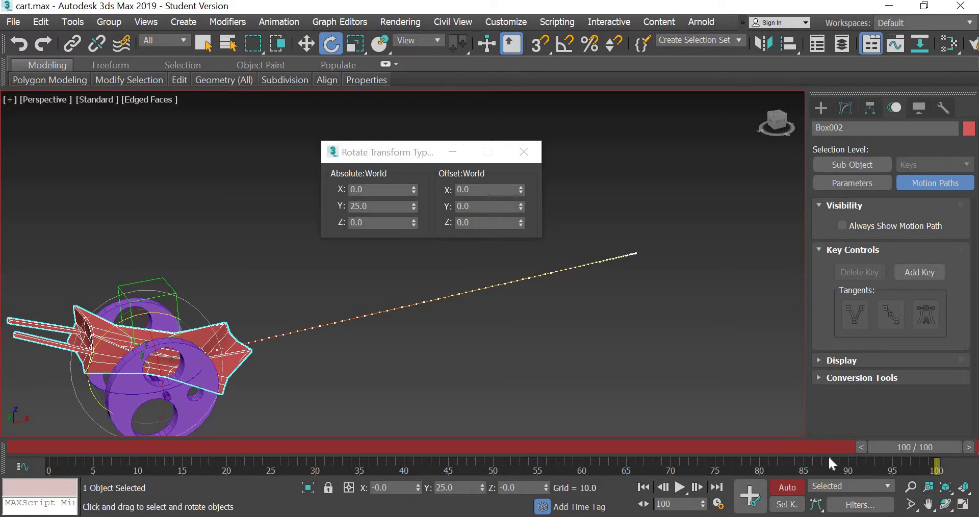
left_click_drag(893, 448, 3, 465)
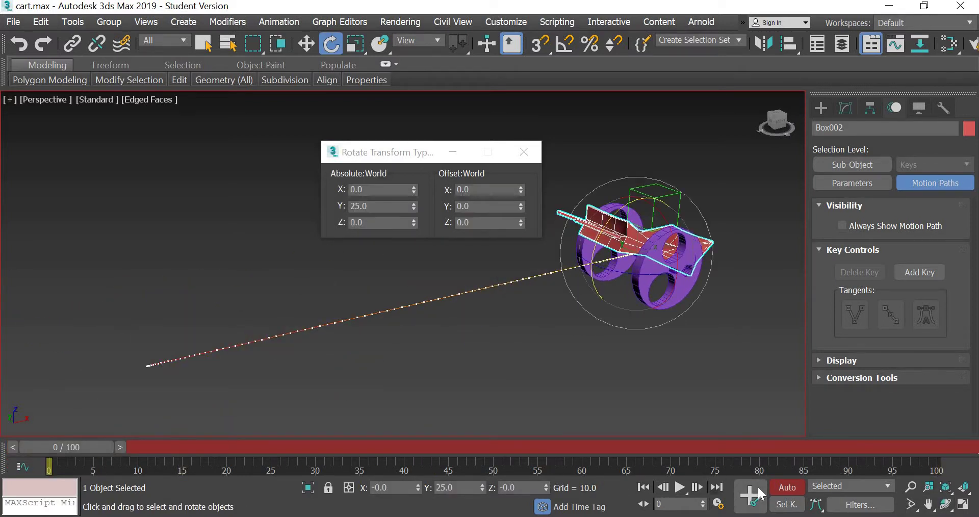
left_click_drag(69, 448, 925, 448)
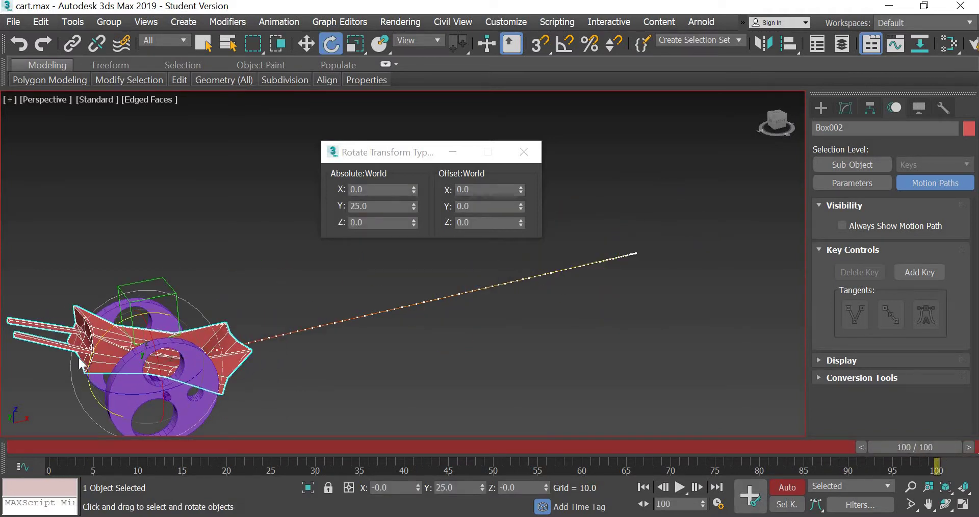
left_click_drag(107, 348, 94, 380)
Move the rotation type-in window clear of the cart and record a body rotation at frame 20 to about -9.8 degrees in Y
left_click_drag(54, 442, 241, 507)
key("e")
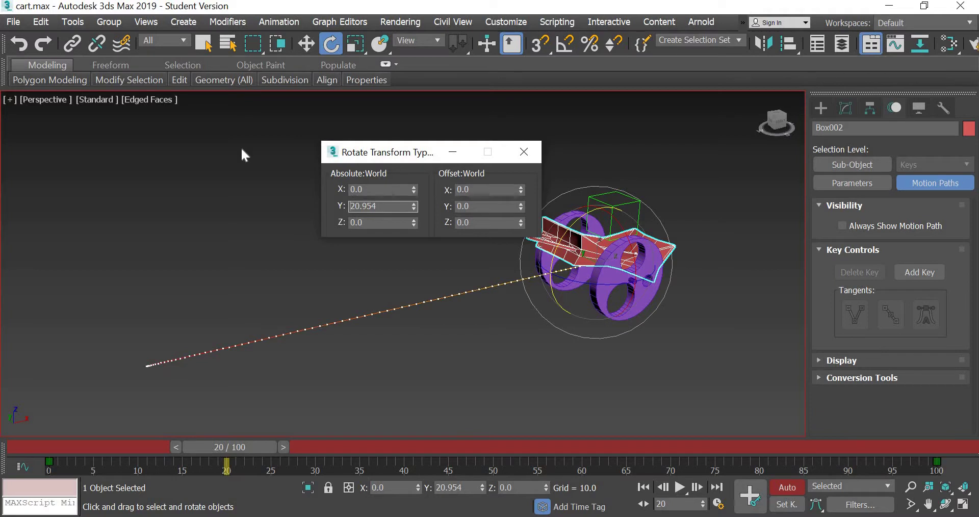
left_click_drag(387, 152, 92, 141)
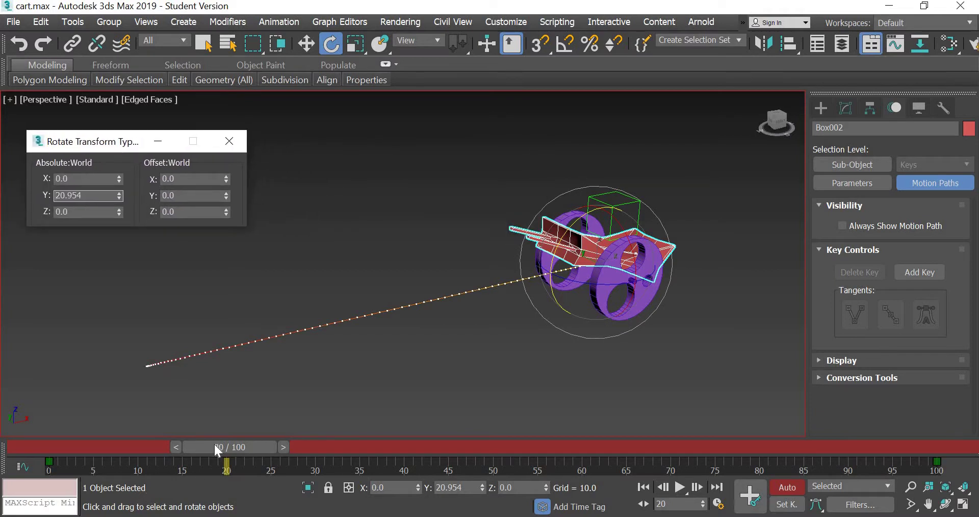
left_click_drag(215, 446, 47, 477)
left_click(227, 448)
key("e")
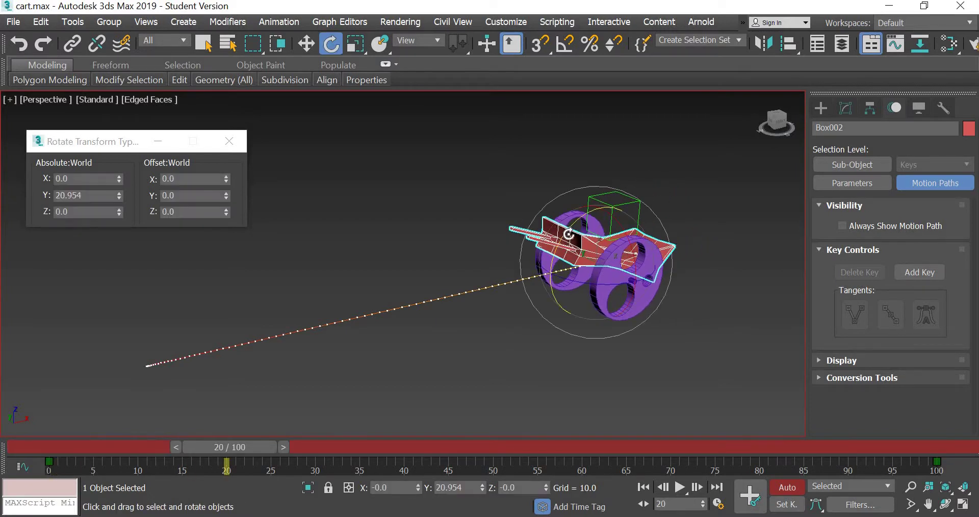
left_click_drag(556, 243, 548, 259)
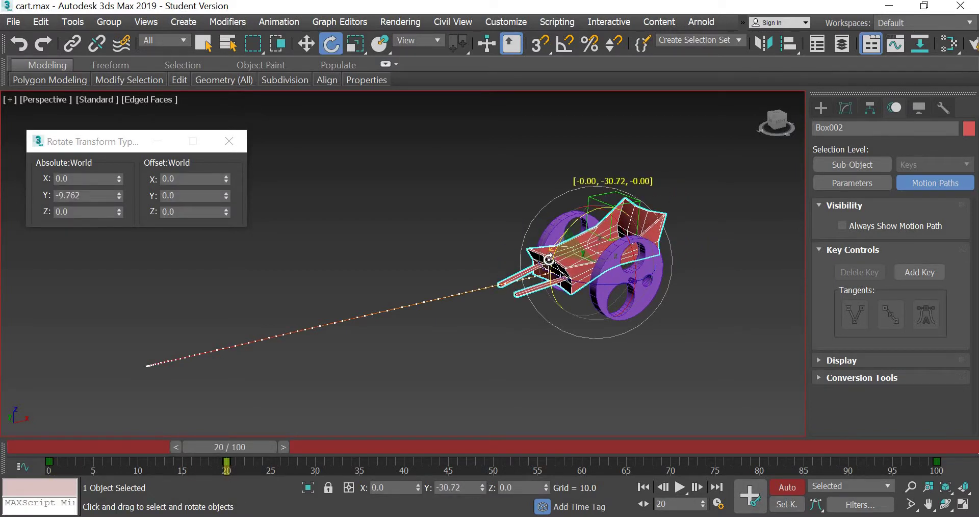
At frame 40, record a rotation of the cart body to about -2.9 degrees in Y
left_click_drag(434, 337, 434, 338)
left_click_drag(50, 450, 438, 485)
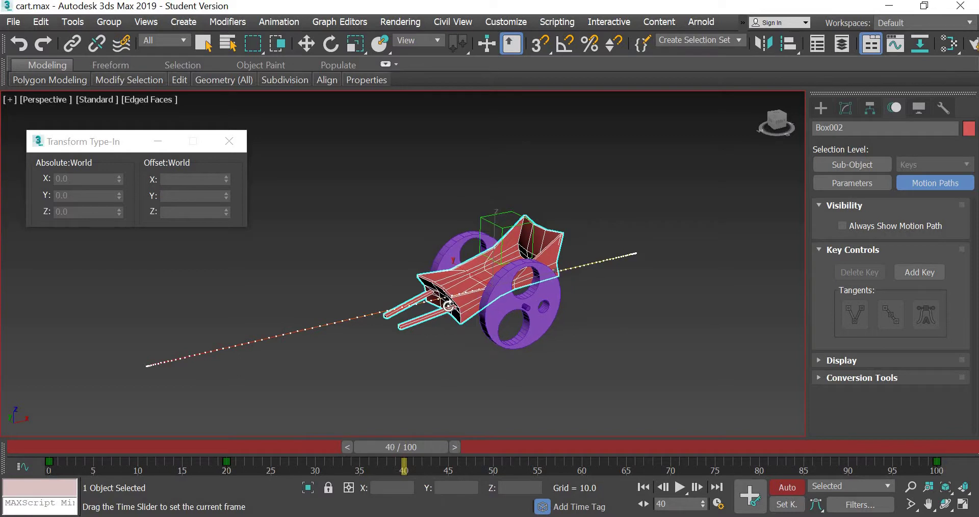
key("e")
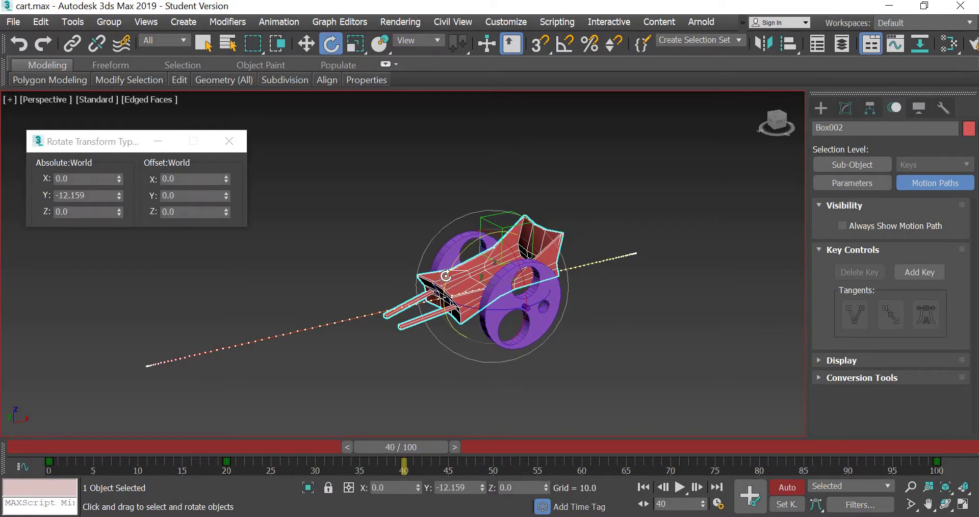
left_click_drag(445, 275, 427, 418)
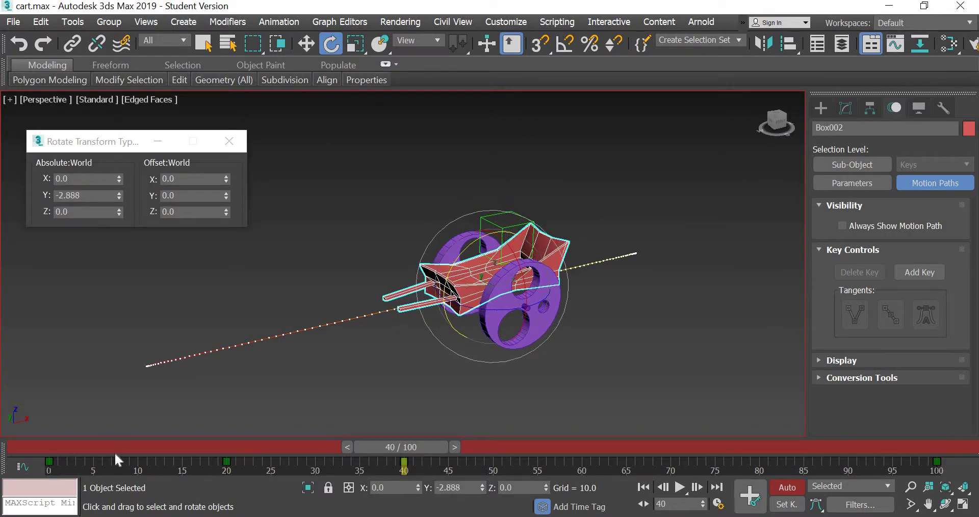
Check the tilt from frame 0, record a cart body rotation about Y at frame 75, and scrub back through the animation
key("Home")
key("slash")
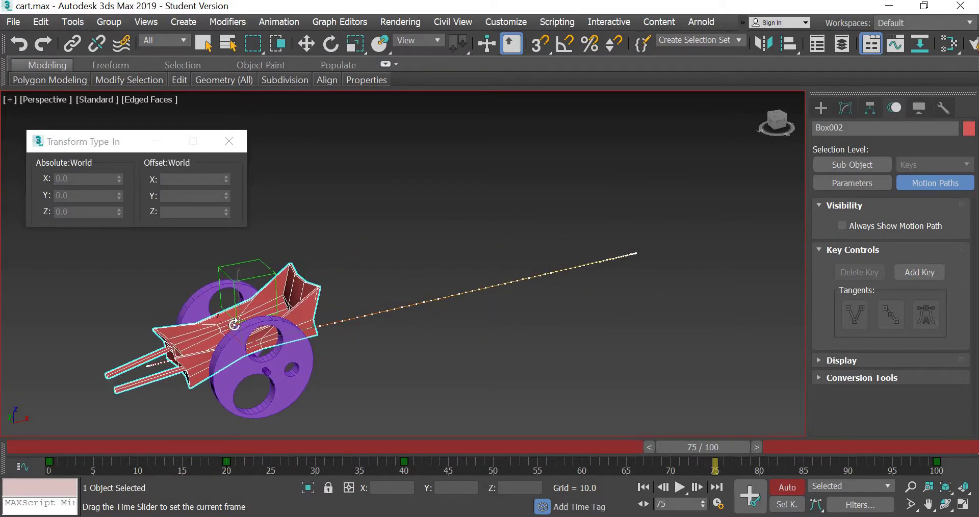
key("e")
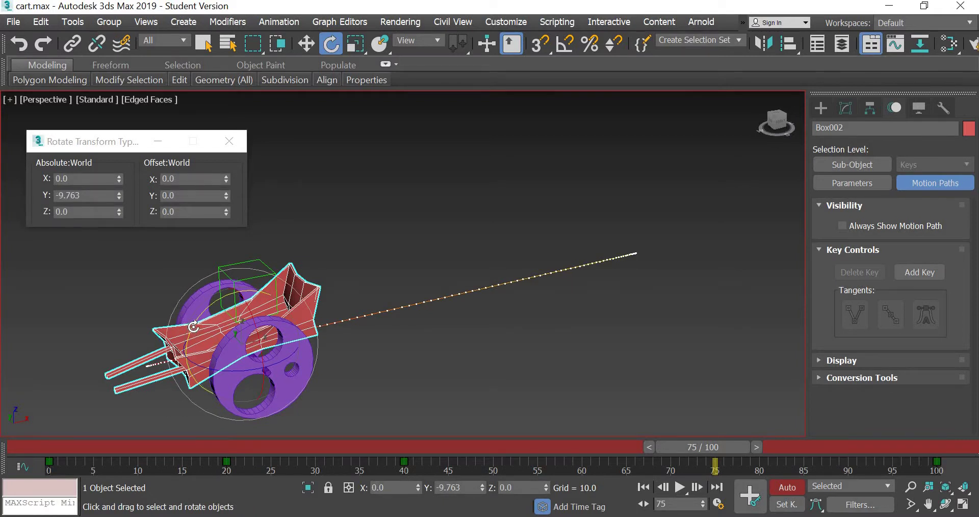
left_click_drag(689, 447, 204, 455)
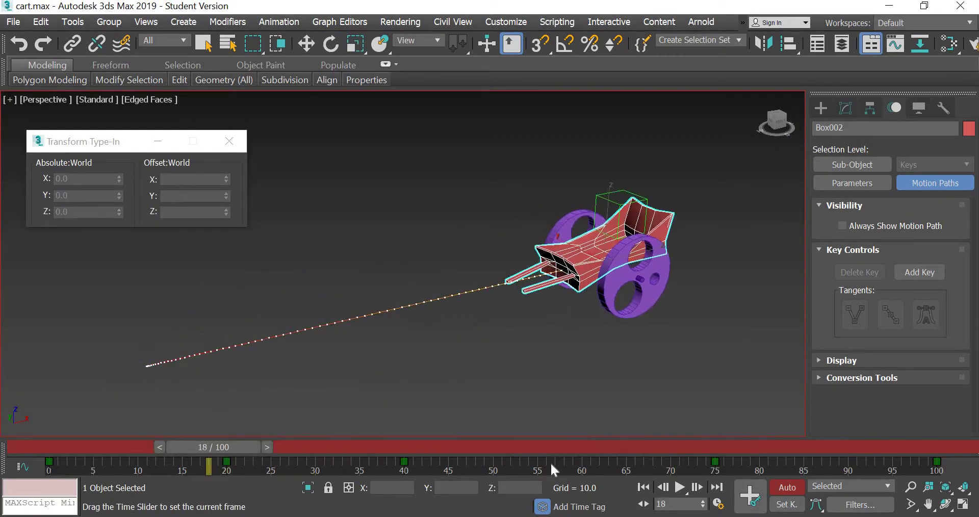
Move the cart body's rotation key from frame 75 to frame 85 and play the animation from the start
left_click_drag(550, 462, 732, 502)
key("e")
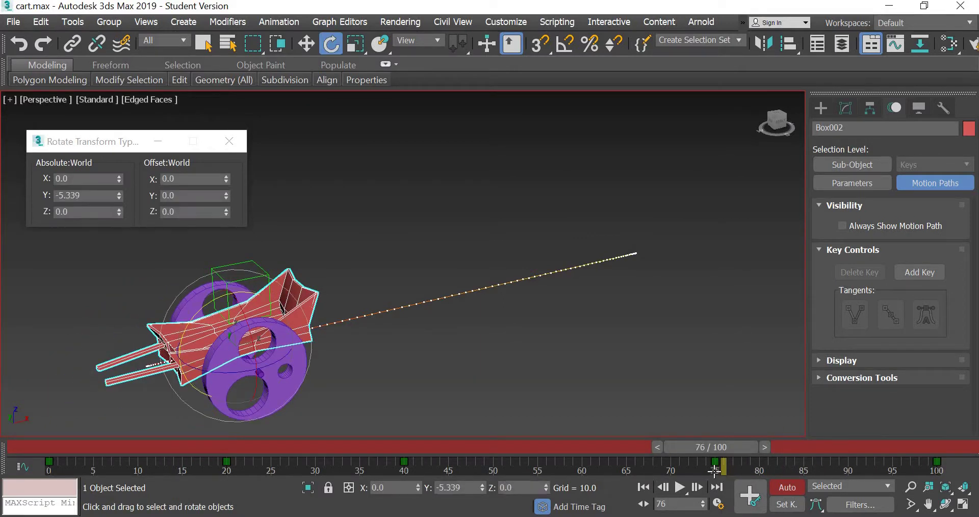
left_click_drag(713, 470, 811, 485)
left_click_drag(714, 447, 957, 477)
key("slash")
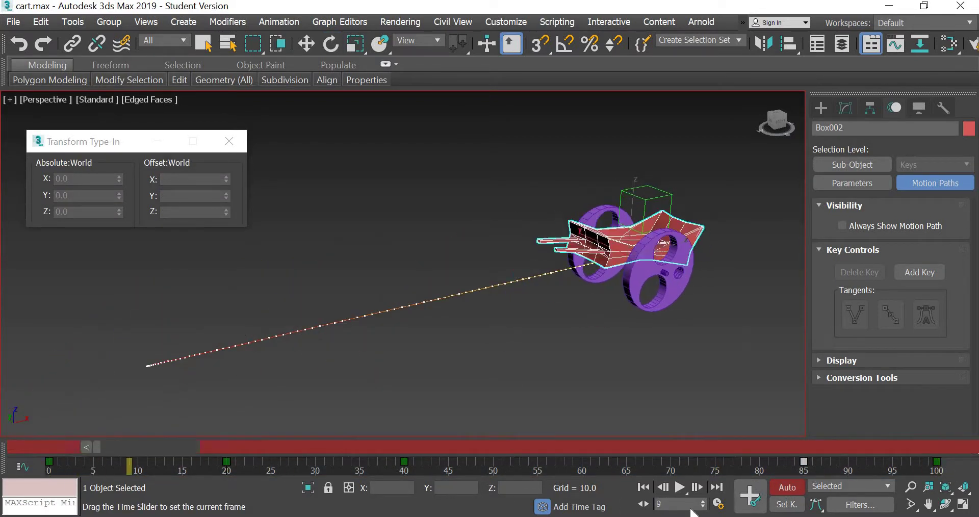
key("Home")
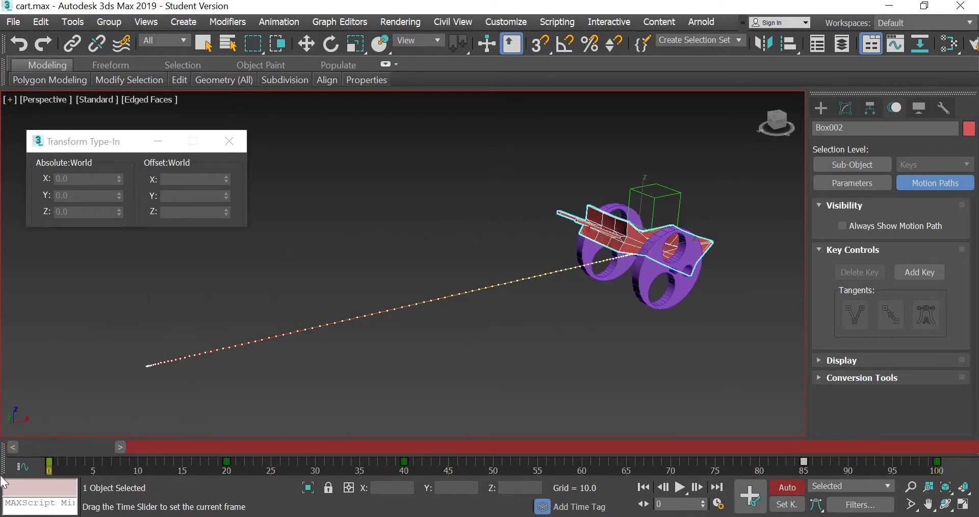
key("e")
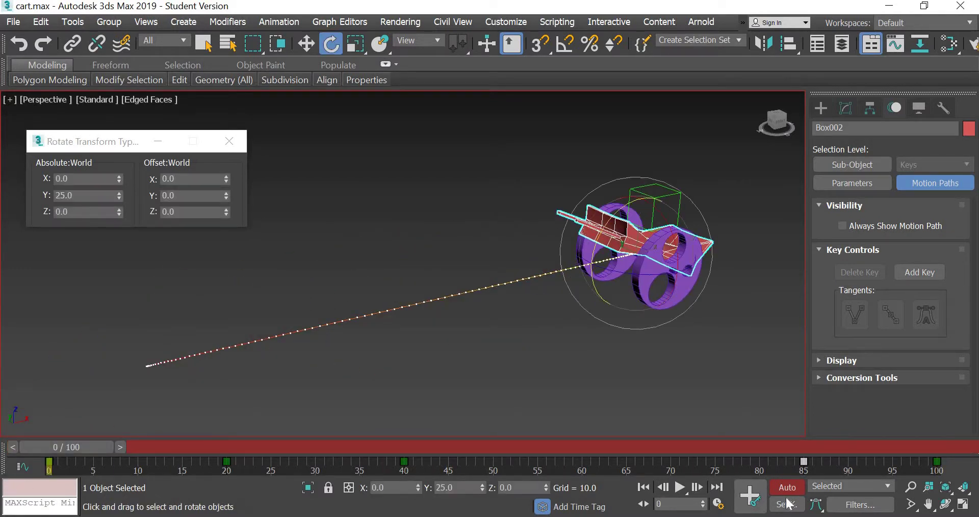
left_click(680, 488)
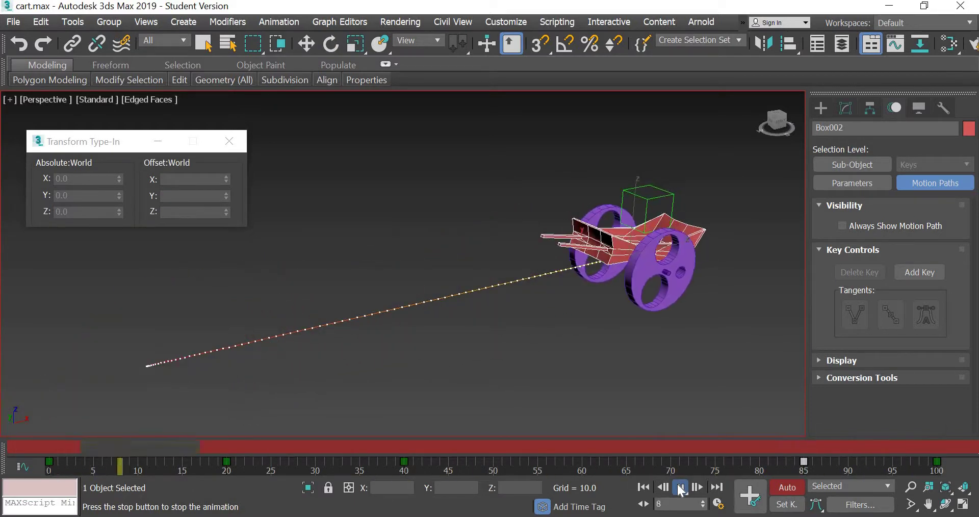
key("e")
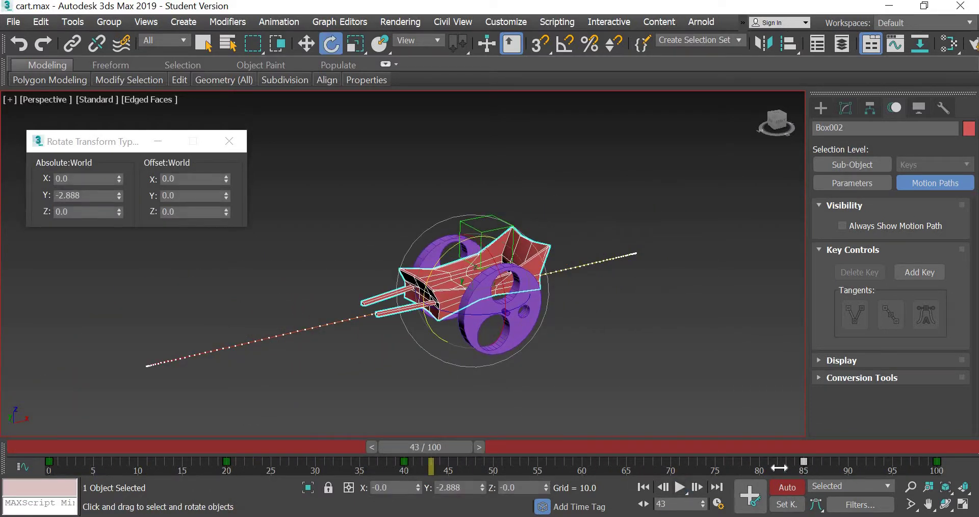
Move the cart body's frame 85 rotation key to frame 80 and play back the tilting motion
left_click_drag(780, 468, 757, 467)
left_click_drag(452, 447, 116, 451)
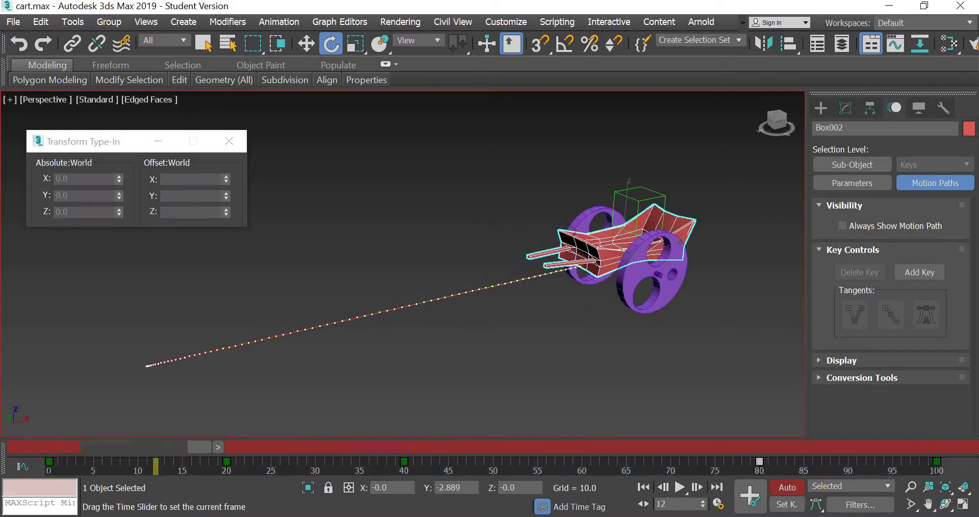
left_click(681, 488)
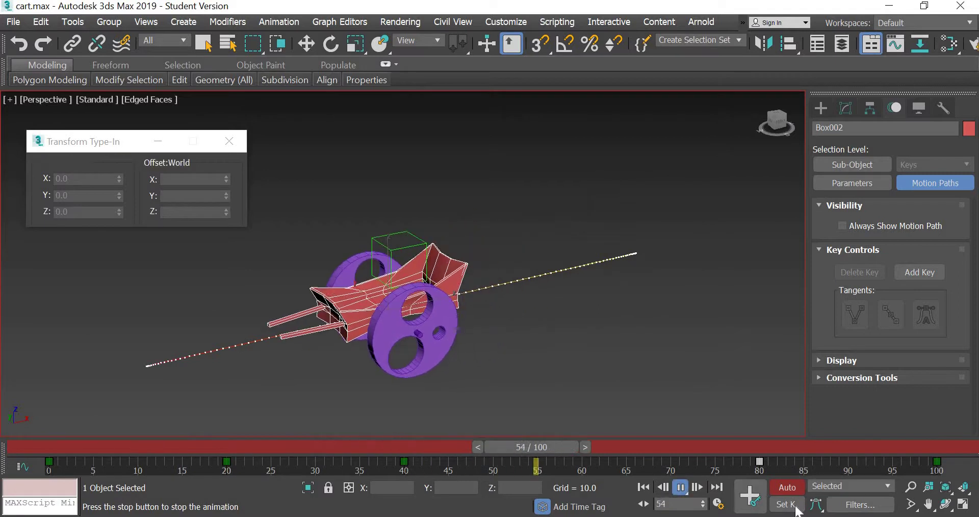
left_click(680, 486)
key("e")
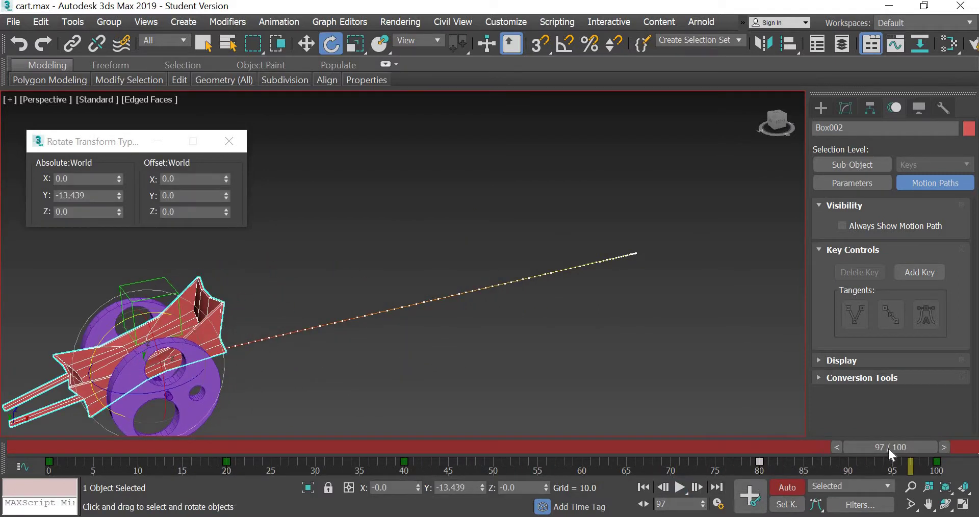
At frame 100, tilt the cart body downward and set its absolute Y rotation to -25 degrees
left_click_drag(888, 447, 975, 447)
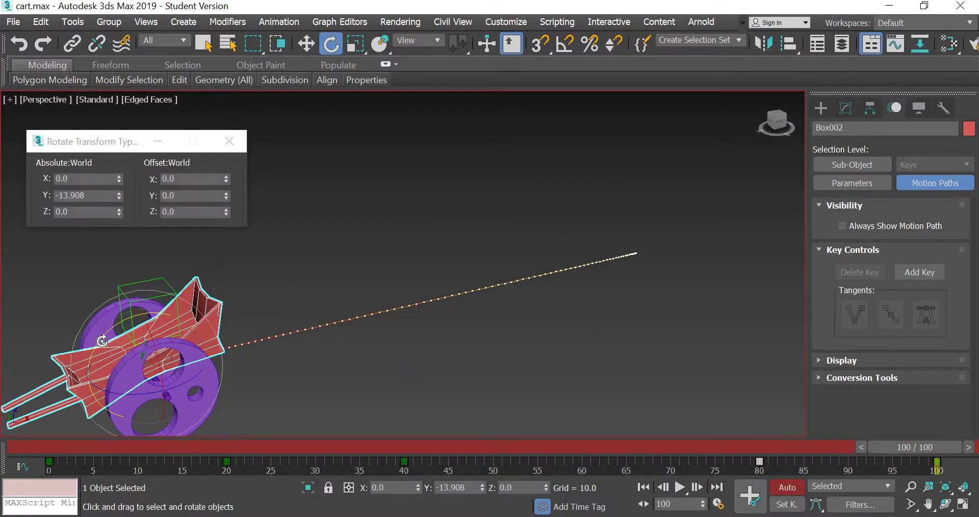
left_click_drag(94, 353, 93, 354)
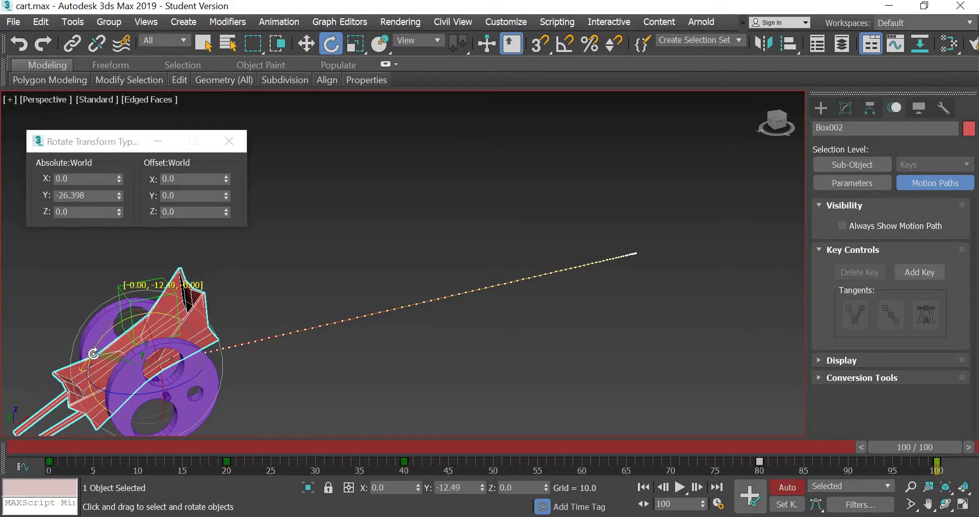
left_click(61, 195)
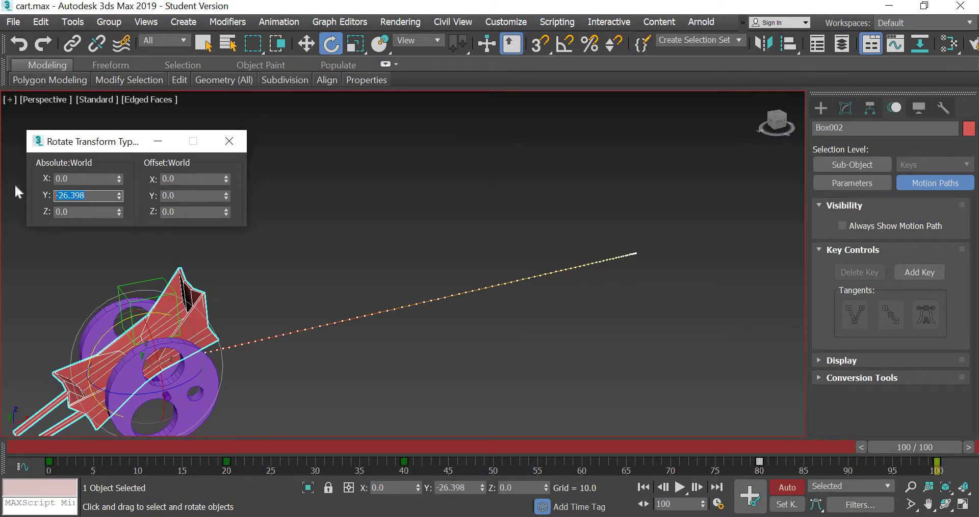
type("-25")
key("Return")
Switch Auto Key off and back on, return to frame 0, and play the animation to review the body's tilting
mouse_move(914, 451)
left_mouse_down()
mouse_move(97, 449)
mouse_move(914, 447)
left_mouse_up()
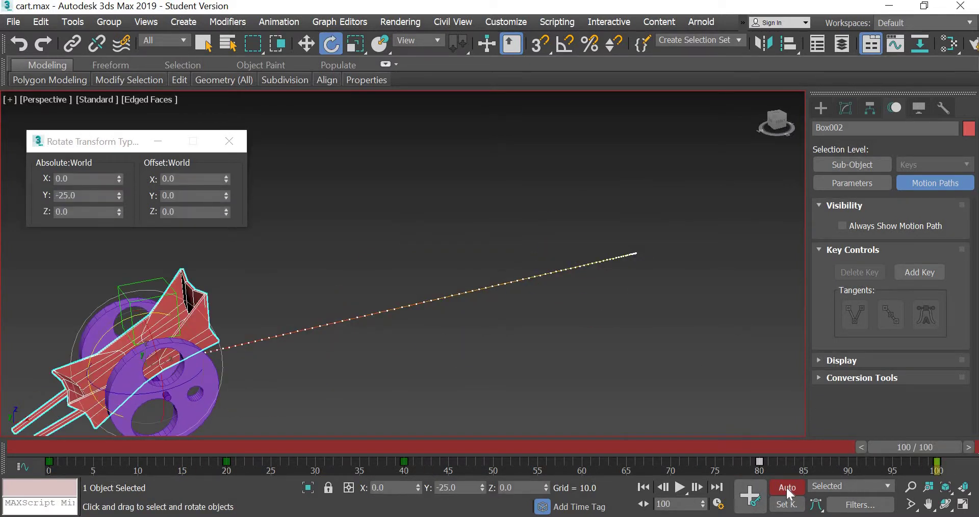
left_click(785, 488)
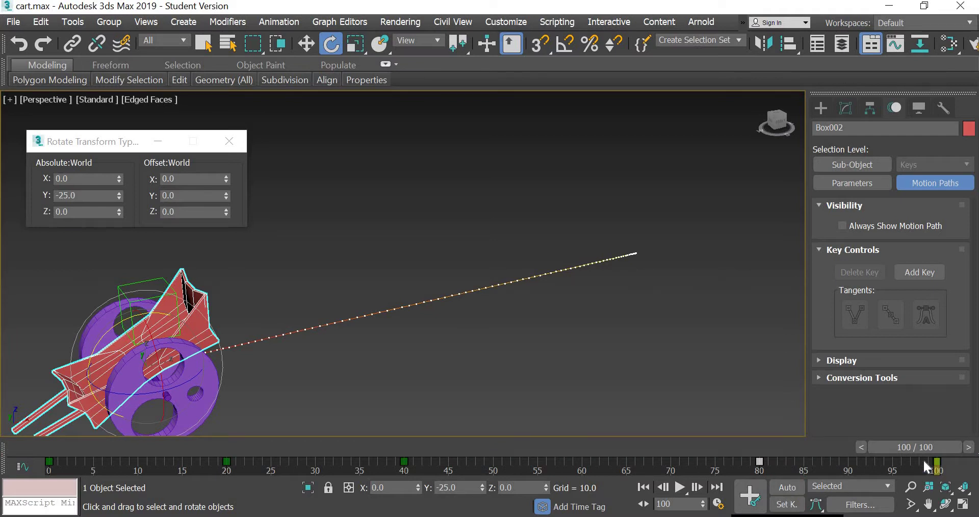
left_click(788, 488)
left_click_drag(935, 445, 911, 446)
key("Home")
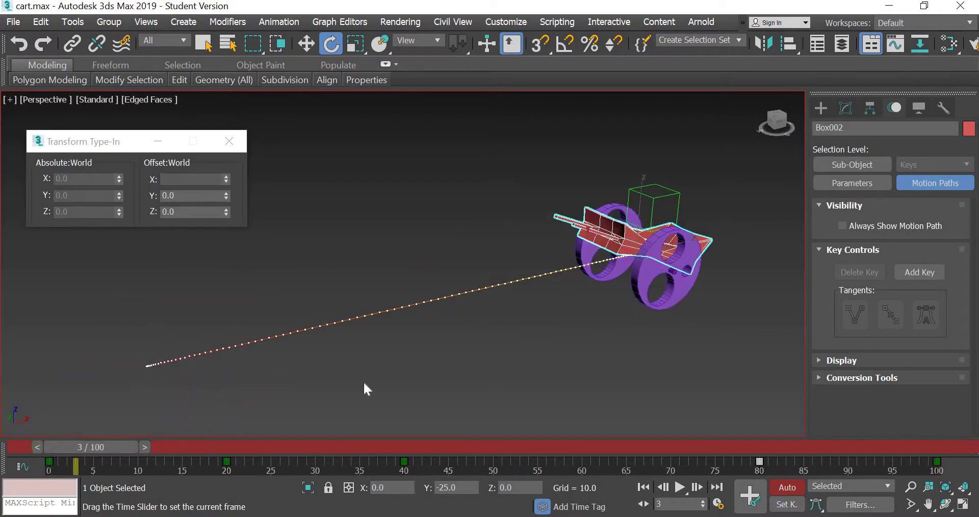
right_click(544, 304)
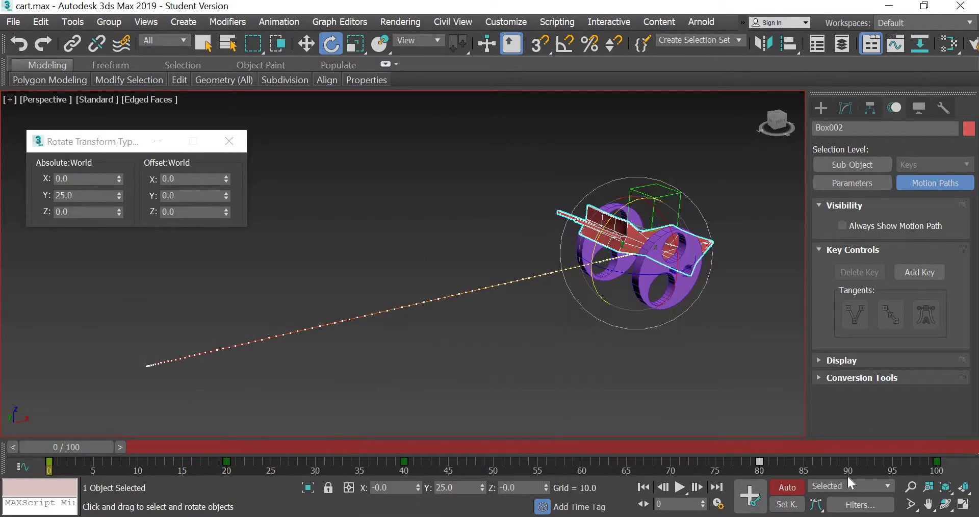
left_click(680, 487)
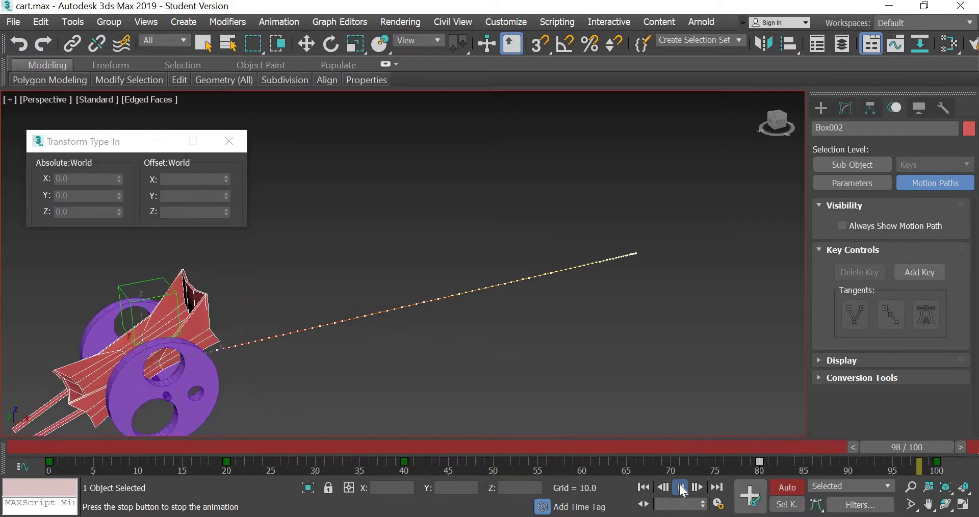
left_click(338, 449)
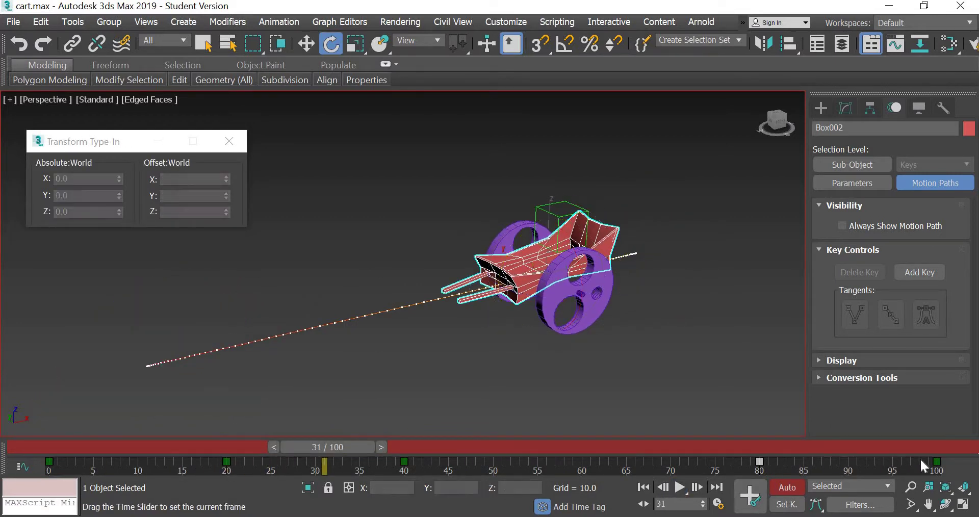
Go to frame 100, select the near wheel of the cart, and bring the wheel into clear view
left_click_drag(337, 448, 937, 465)
key("e")
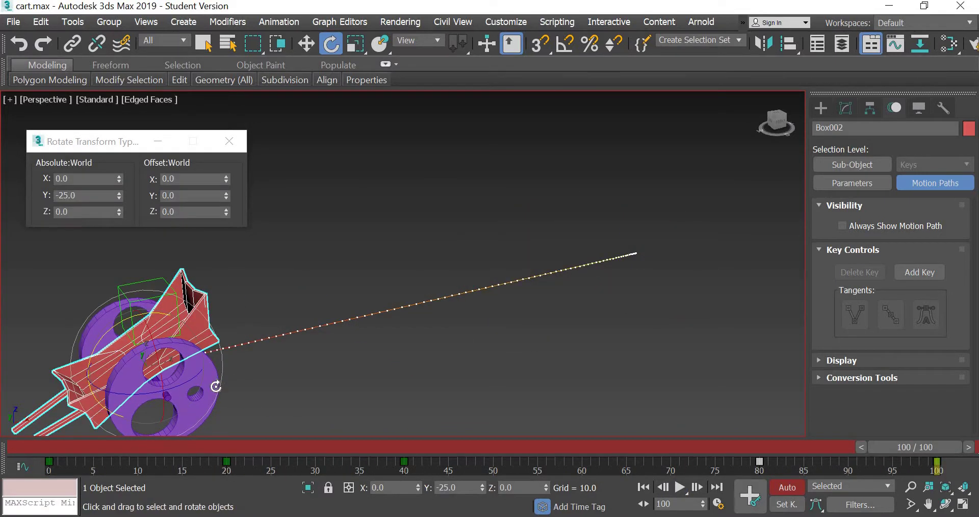
left_click(216, 386)
middle_click_drag(120, 338, 240, 297)
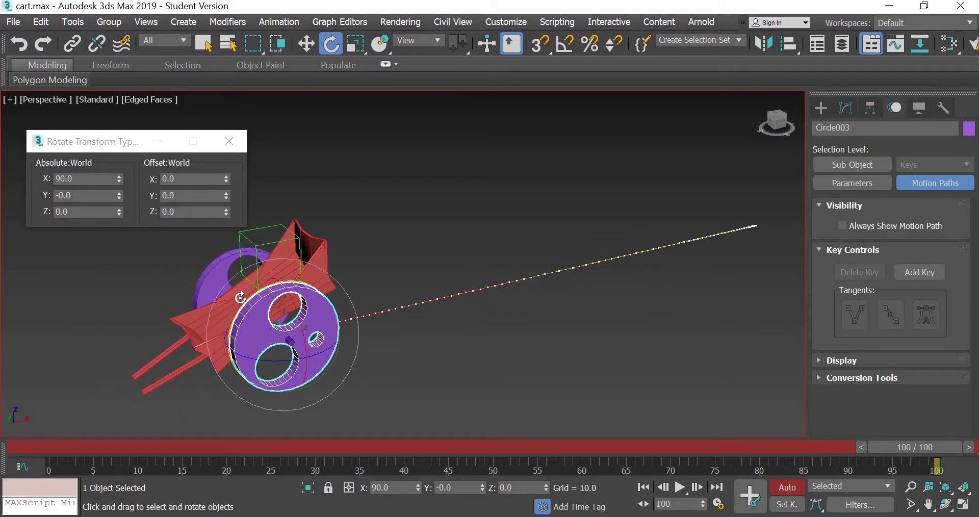
middle_click_drag(378, 350, 243, 318, "alt")
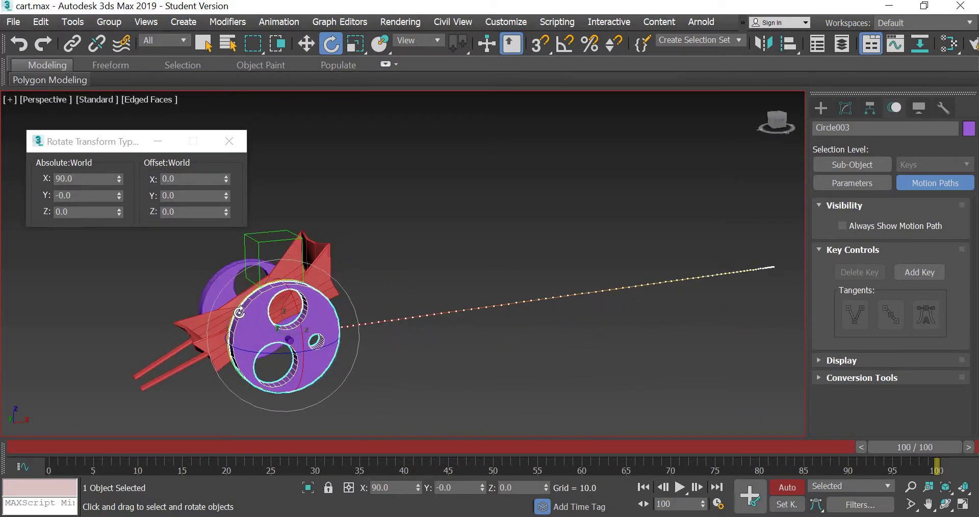
left_click_drag(241, 324, 230, 308)
left_click_drag(225, 339, 228, 377)
scroll(239, 362, "up", 5)
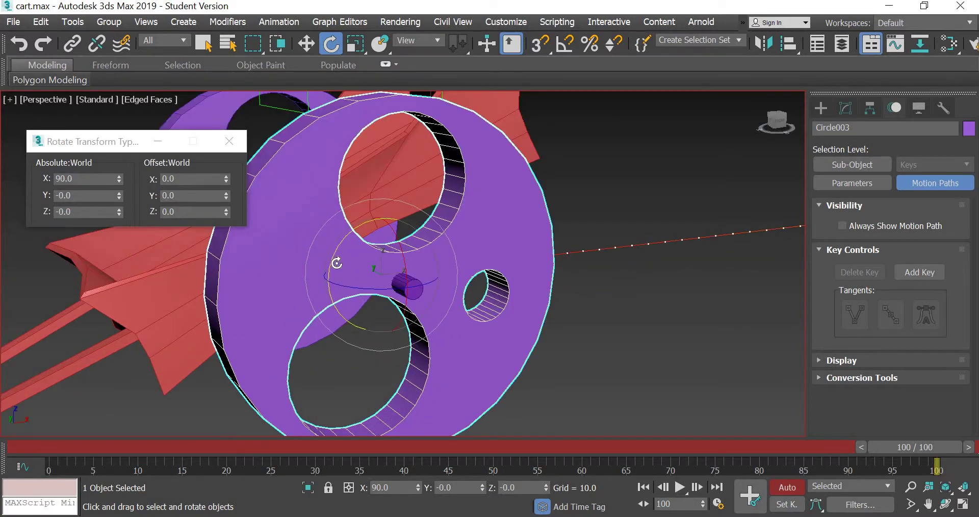
scroll(337, 263, "down", 6)
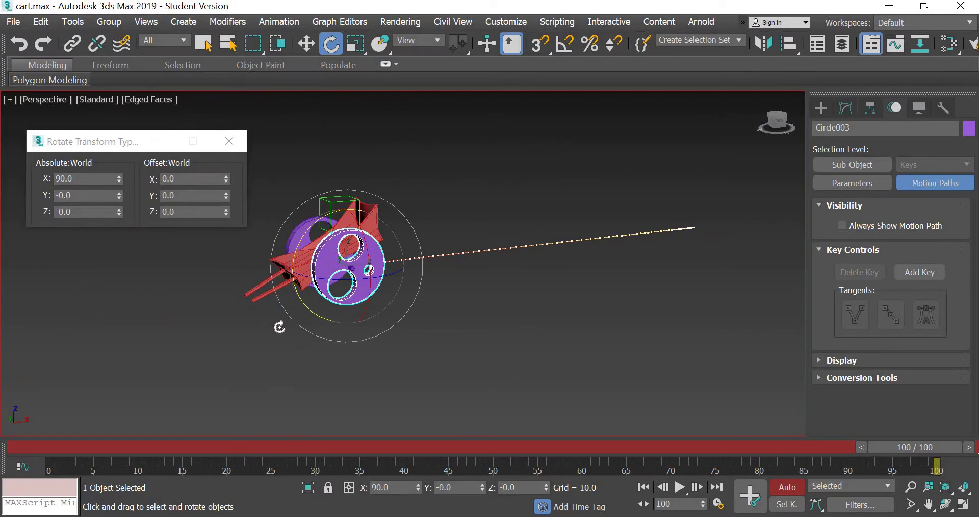
left_click_drag(279, 327, 298, 425)
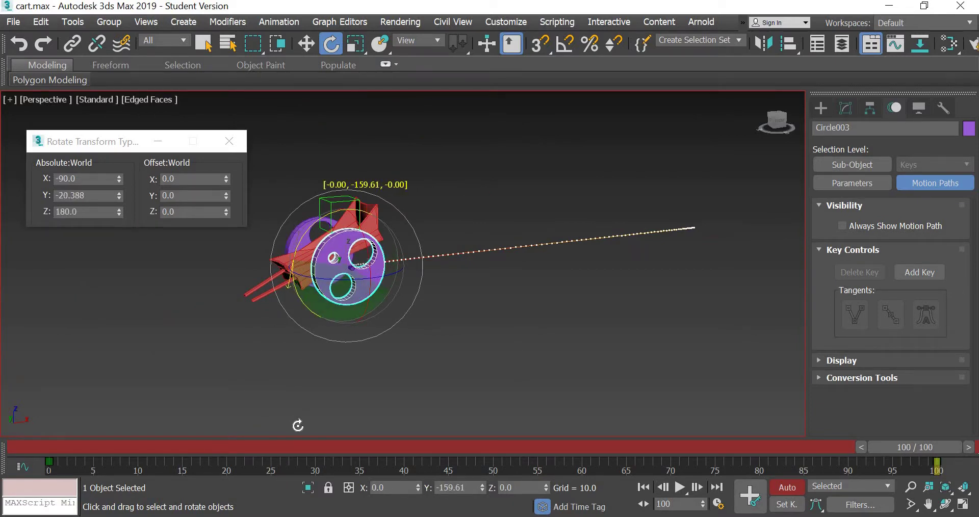
left_click_drag(298, 310, 304, 387)
right_click(304, 388)
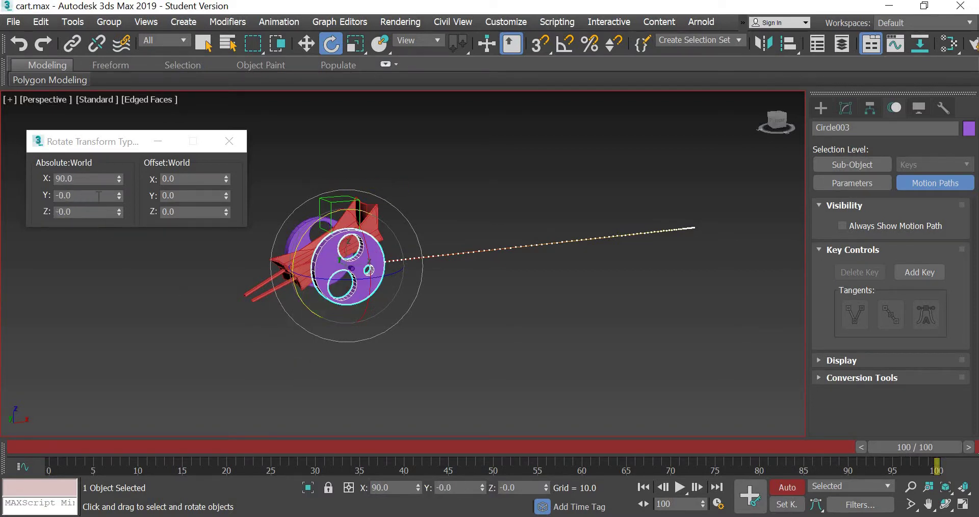
Set the near wheel's absolute Y rotation to 1.0 at frame 100 and scrub the timeline back to frame 0
left_click_drag(82, 195, 3, 200)
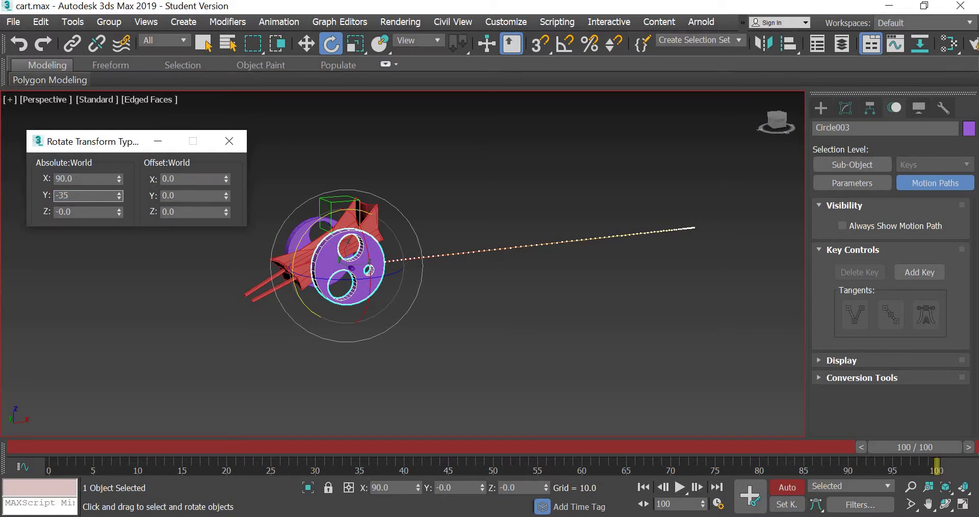
key("Return")
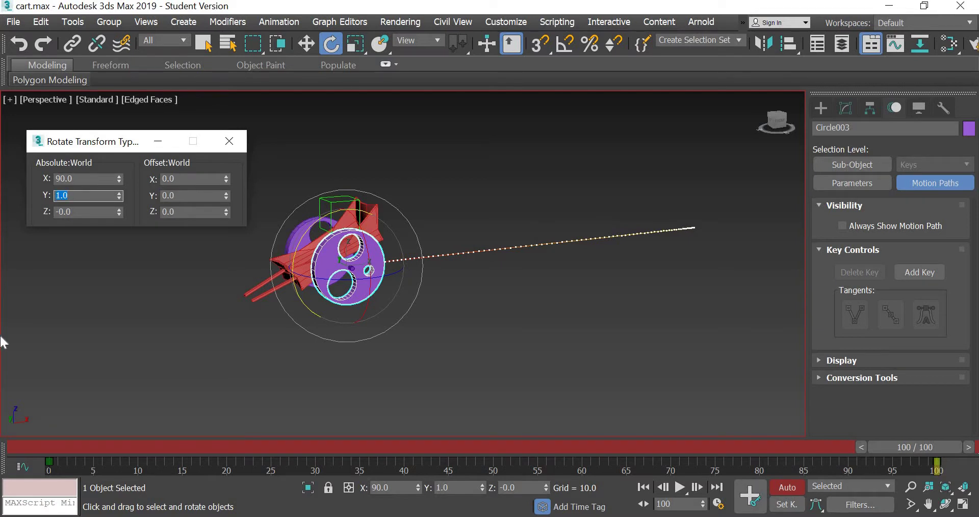
left_click_drag(53, 452, 319, 470)
key("Home")
key("e")
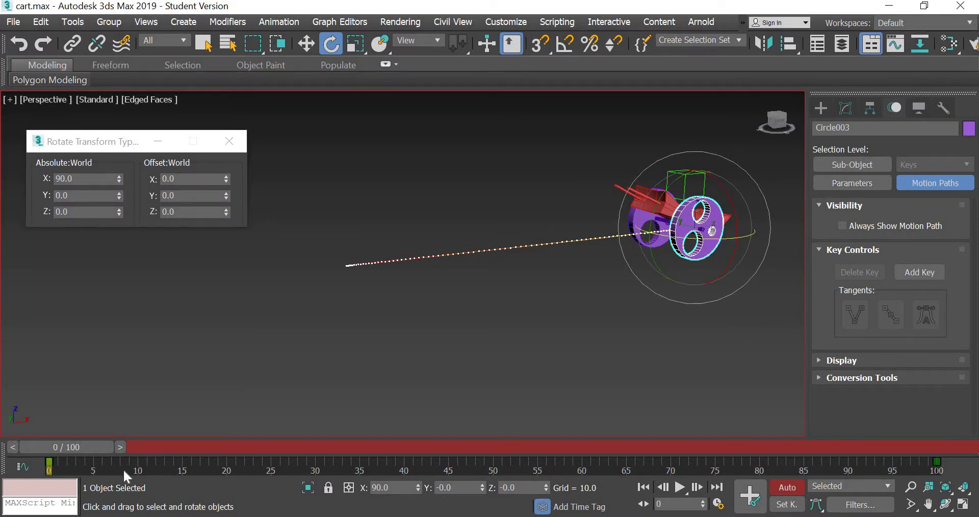
At frame 100, rotate the near wheel about -360.6 degrees around Y and scrub the timeline to check its spin
left_click_drag(201, 449, 974, 459)
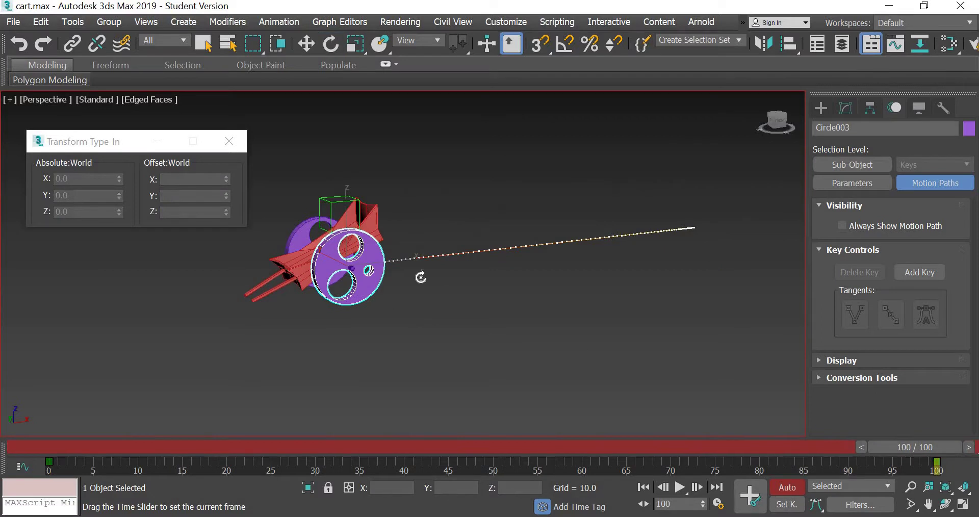
key("e")
left_click_drag(299, 242, 319, 176)
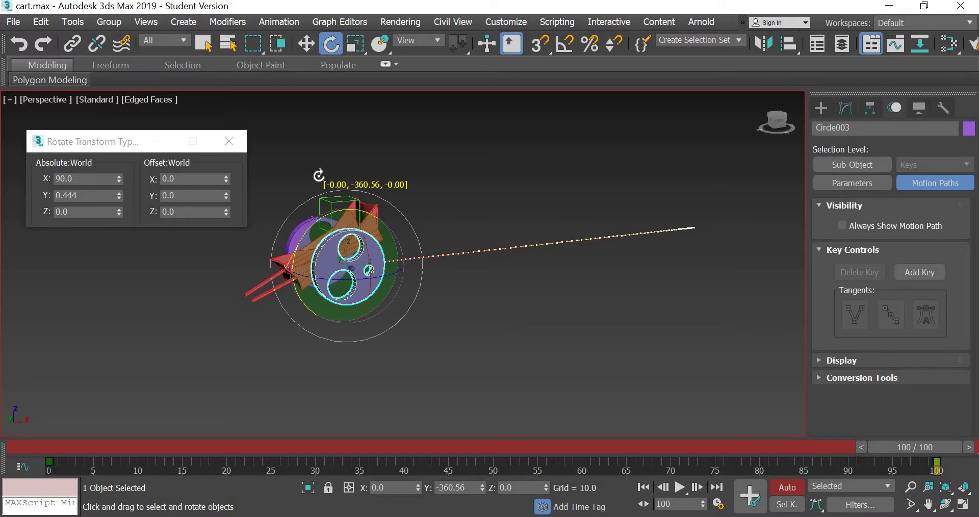
left_click_drag(319, 176, 319, 176)
left_click_drag(50, 448, 132, 505)
left_click_drag(480, 502, 207, 505)
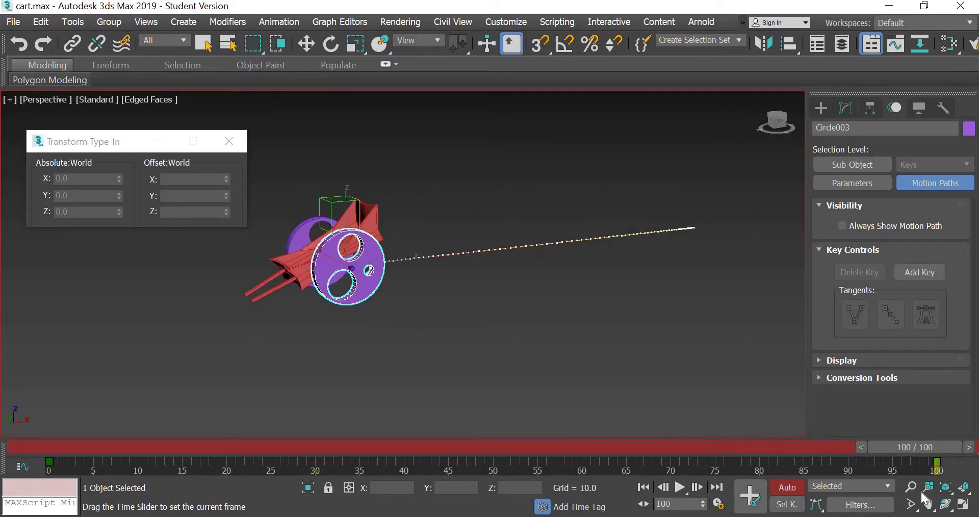
key("e")
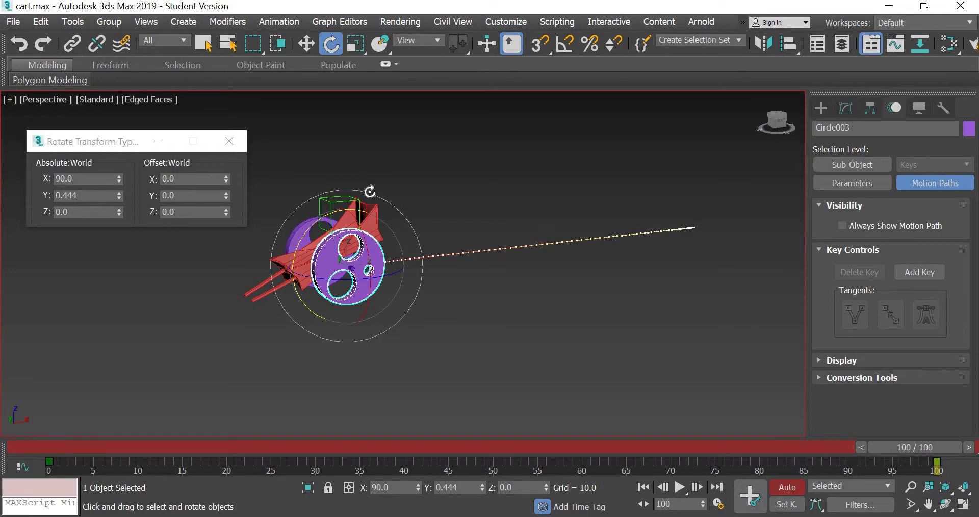
At frame 100, rotate the cart's far wheel around its Y axis, scrub the timeline to check its spin, and return to frame 0
left_click(313, 231)
left_click(301, 226)
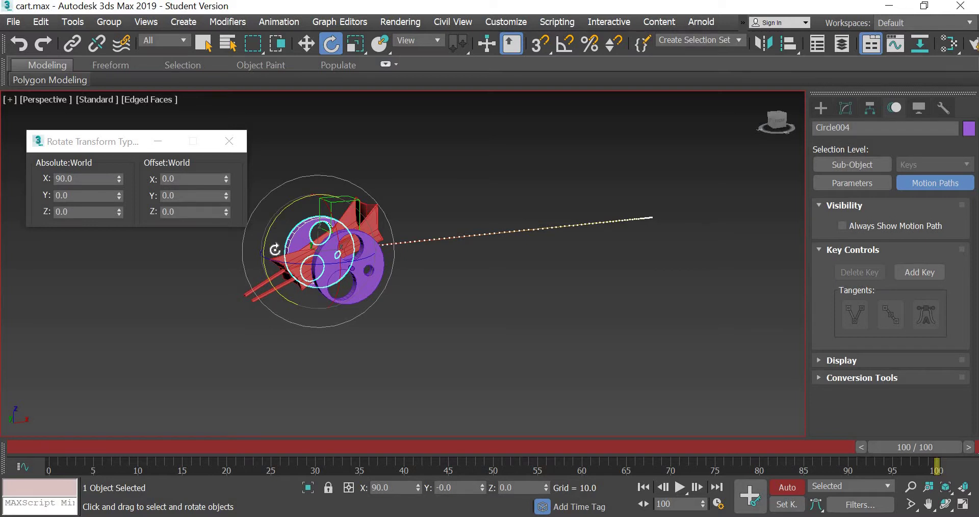
left_click_drag(276, 271, 257, 188)
left_click_drag(49, 447, 646, 447)
key("Home")
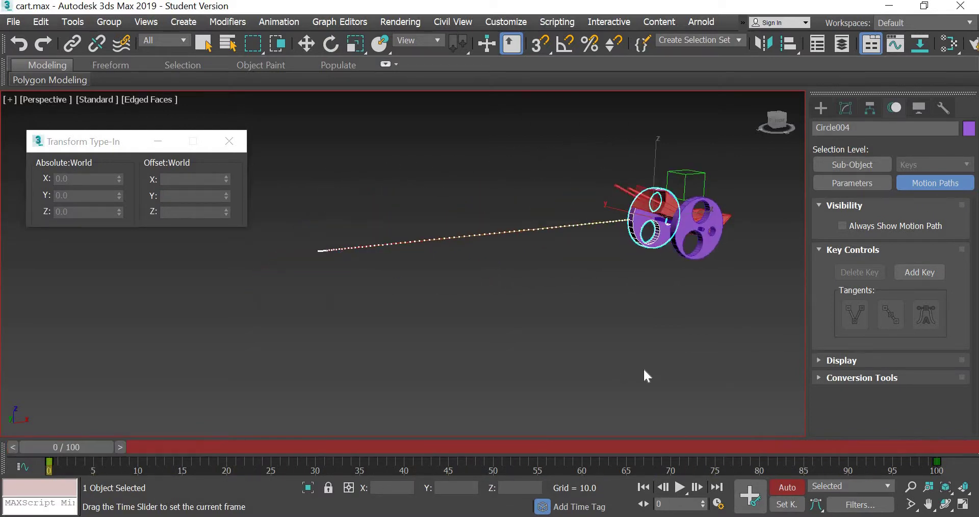
Deselect the far wheel, close the Rotate Transform Type-In window, and turn off Auto Key
key("e")
left_click(555, 329)
left_click(240, 137)
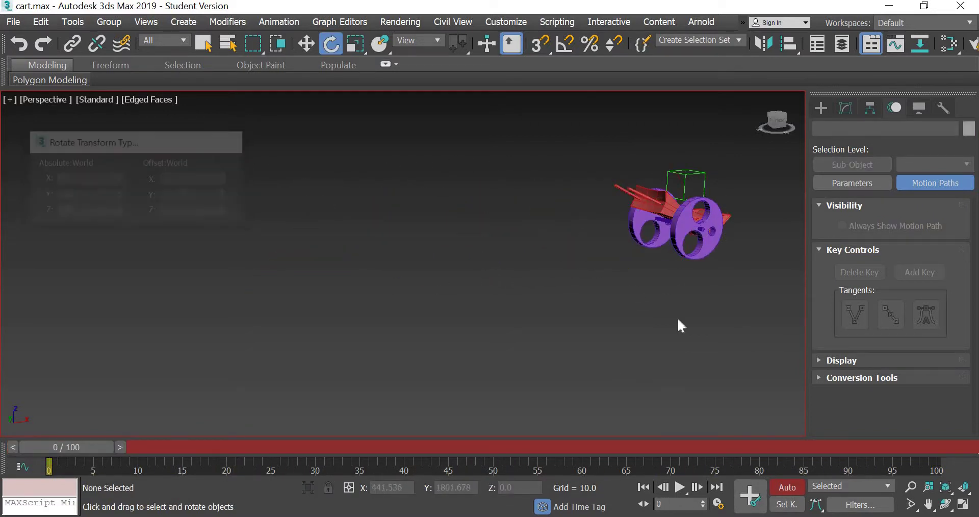
key("n")
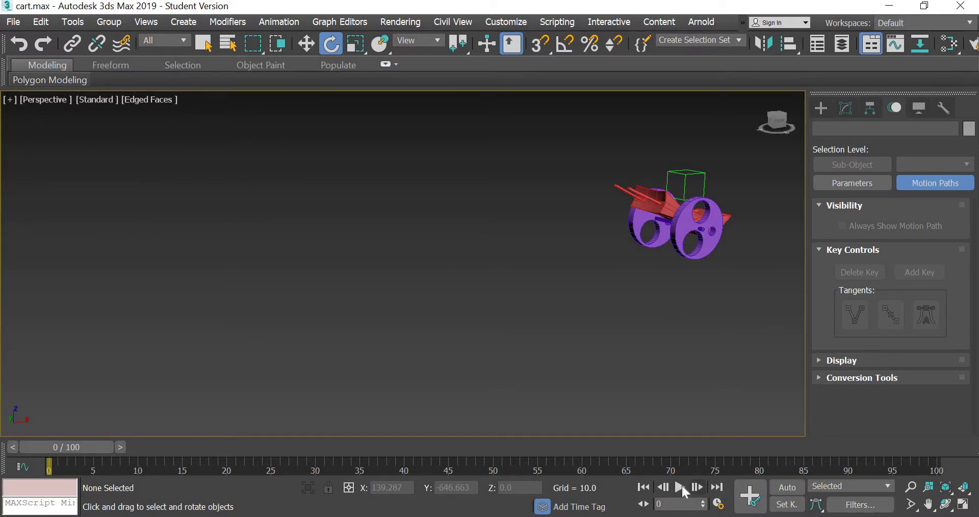
Play the animation to review the cart's moving body and spinning wheels, stop playback, and scrub the timeline to frame 100
left_click(681, 487)
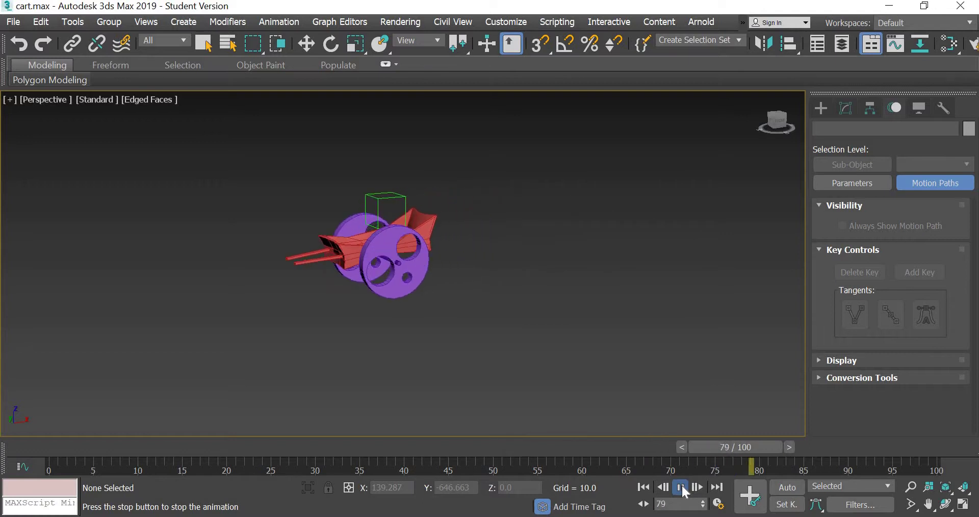
left_click(681, 484)
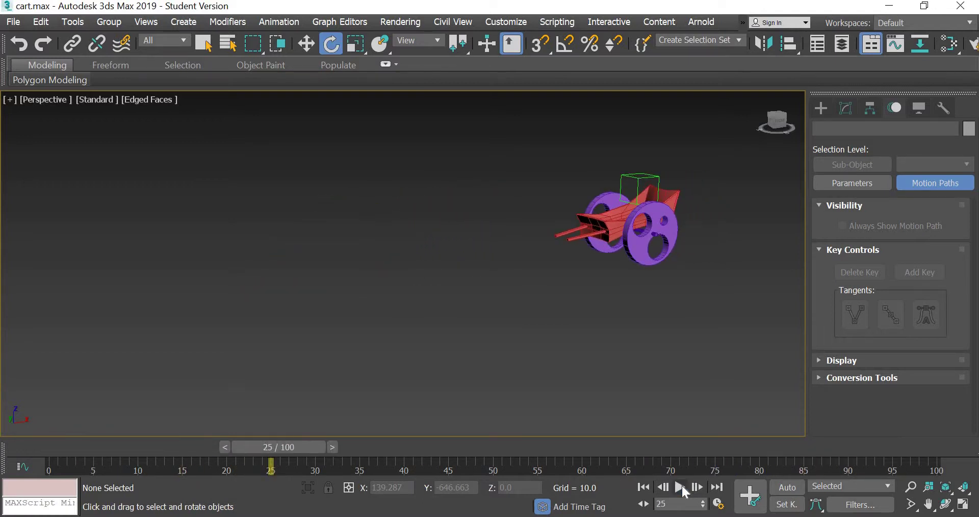
left_click_drag(277, 450, 919, 488)
key("e")
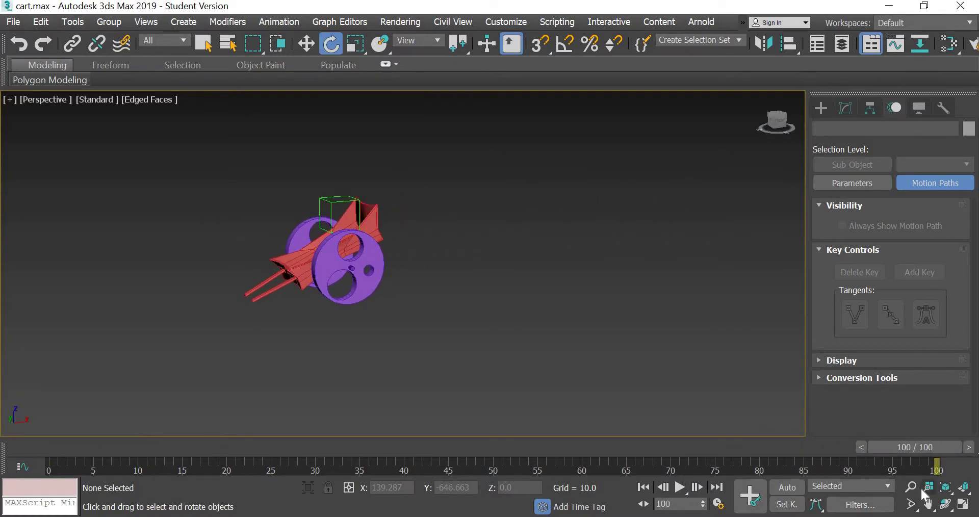